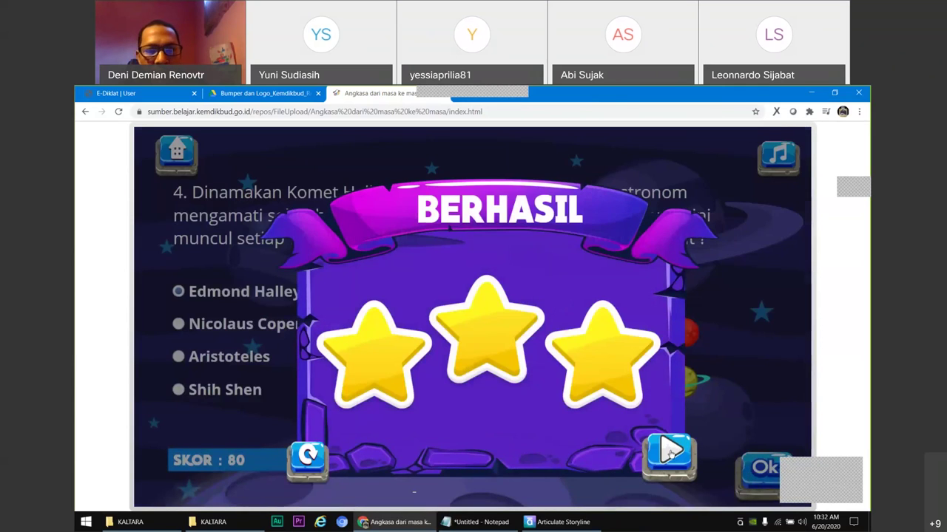
- Continue to quiz question 5, answer it with "Yunani" and submit the answer
{"action": "left_click", "coordinate": [669, 452]}
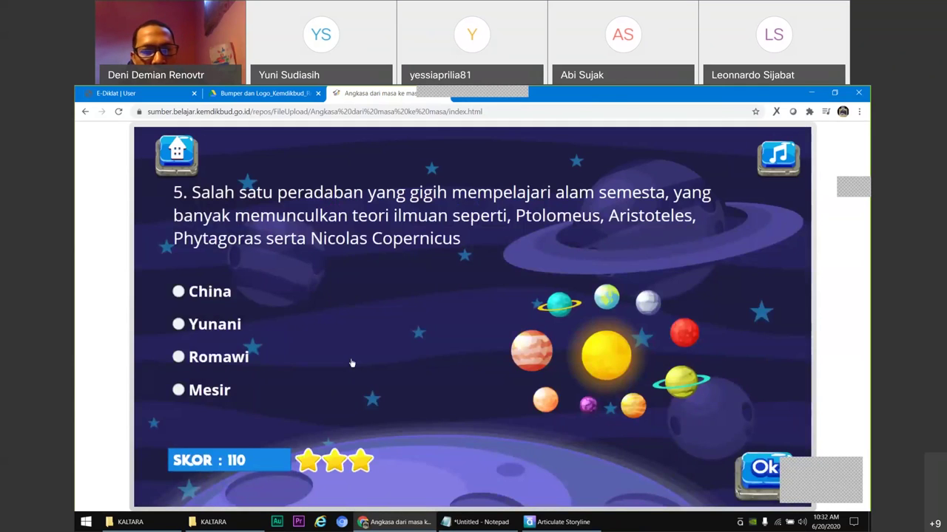
{"action": "left_click", "coordinate": [245, 324]}
{"action": "left_click", "coordinate": [754, 472]}
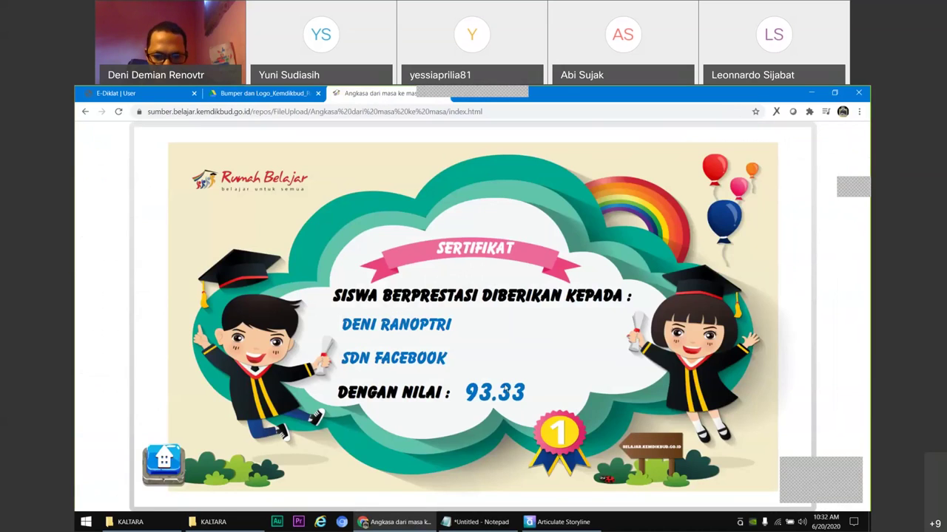
- Switch to Articulate Storyline and create a new project, and close the browser tab with the finished quiz
{"action": "left_click", "coordinate": [558, 523]}
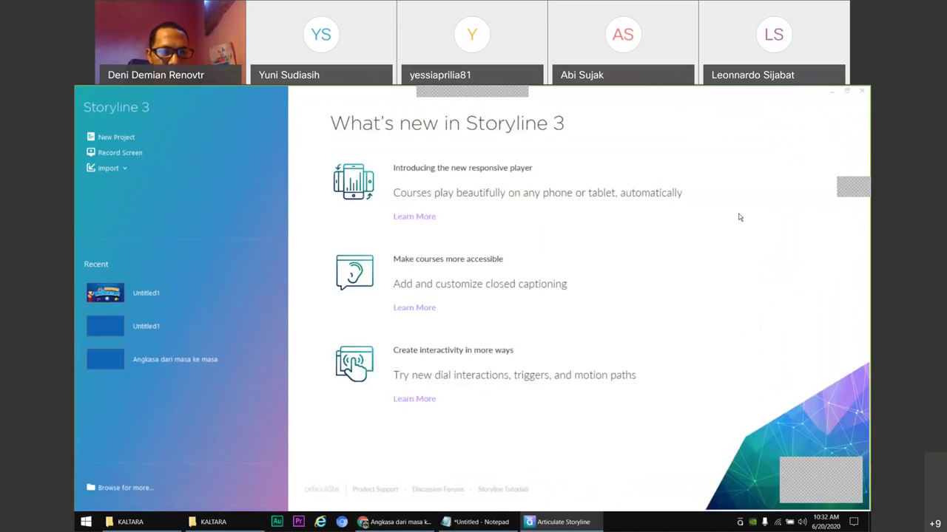
{"action": "left_click", "coordinate": [109, 137]}
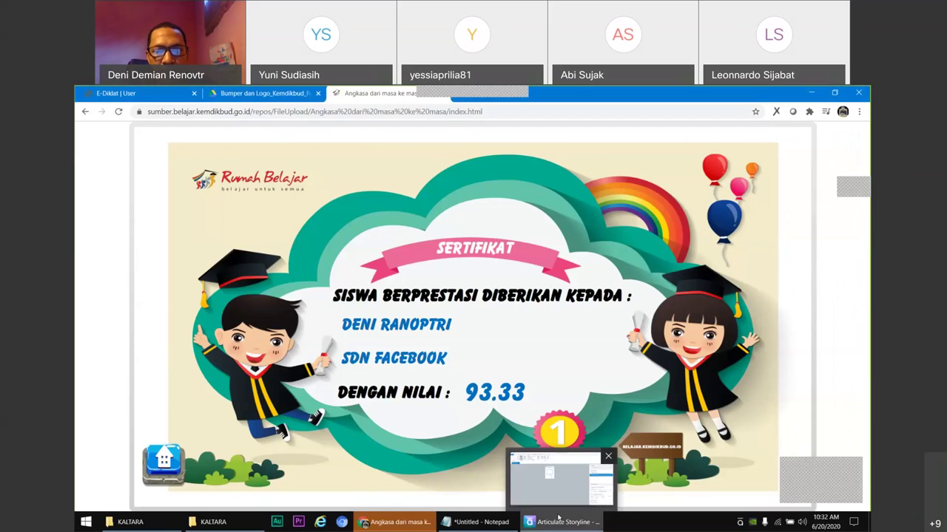
{"action": "left_click", "coordinate": [416, 91]}
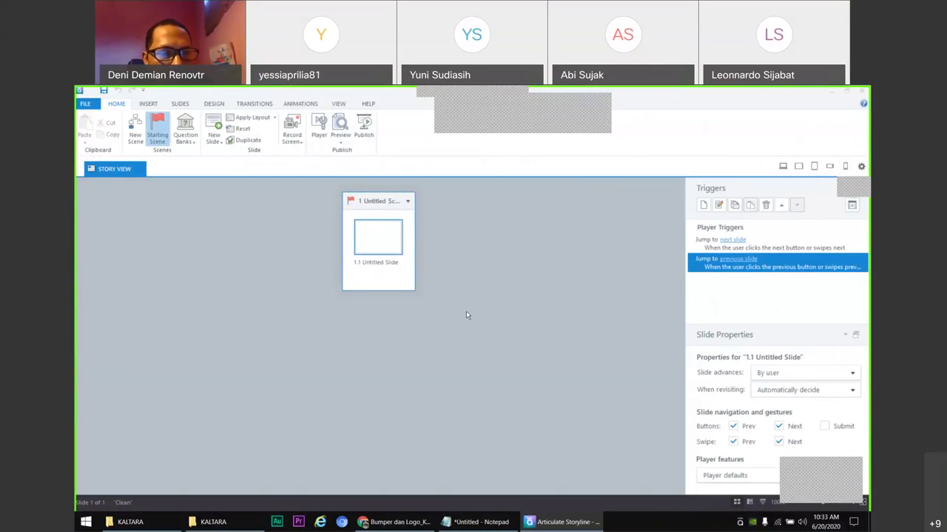
{"action": "left_click", "coordinate": [89, 105]}
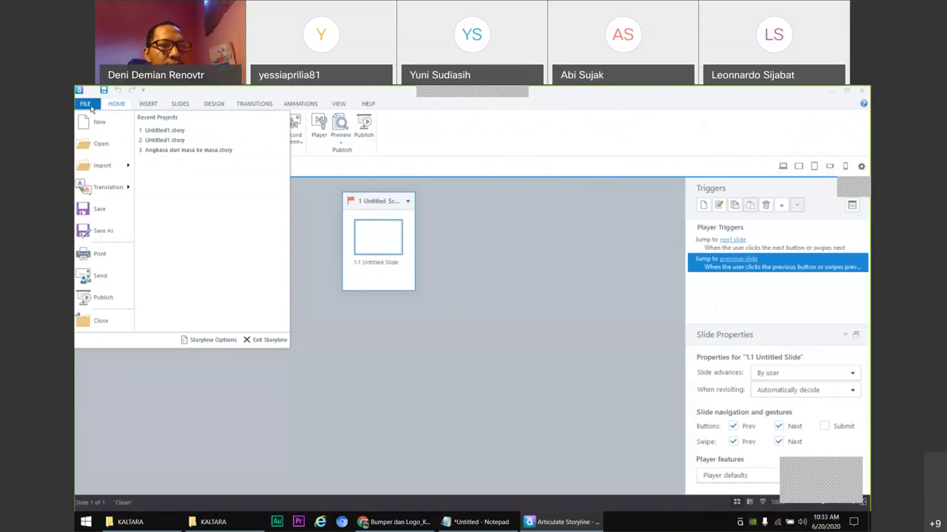
{"action": "left_click", "coordinate": [91, 108]}
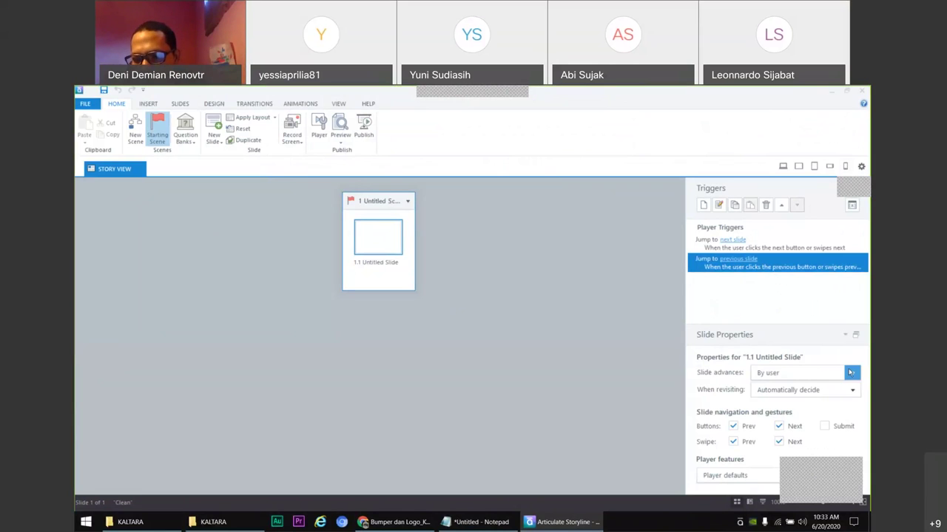
{"action": "left_click_drag", "start_coordinate": [840, 339], "coordinate": [866, 282]}
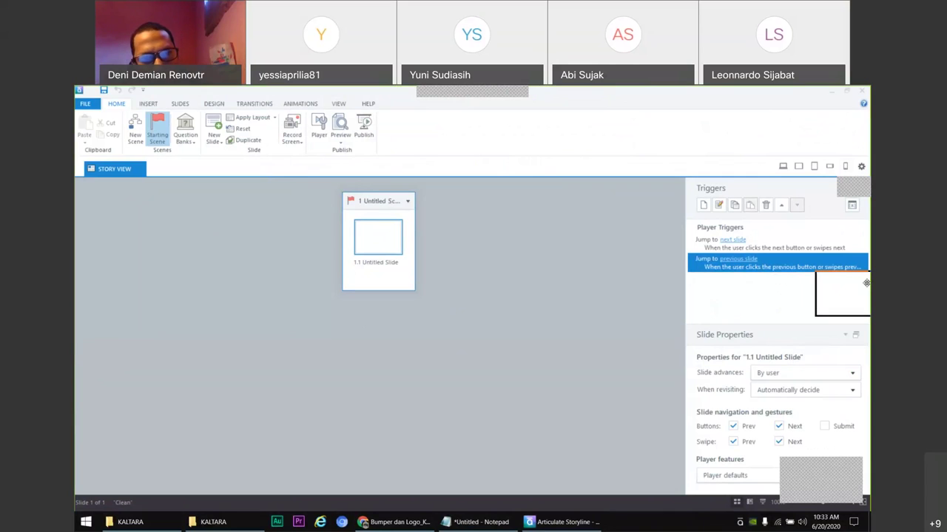
{"action": "left_click", "coordinate": [568, 318]}
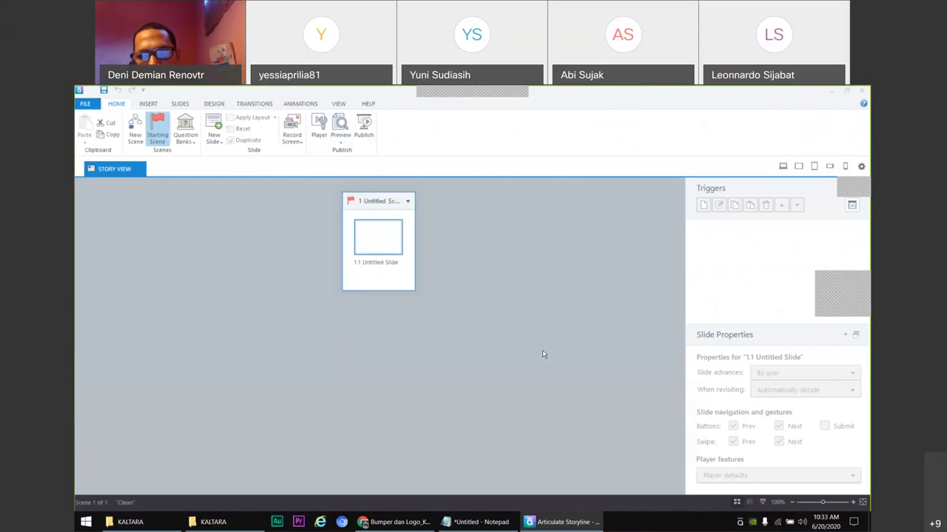
- Rename the untitled scene to "Media"
{"action": "left_click", "coordinate": [390, 249]}
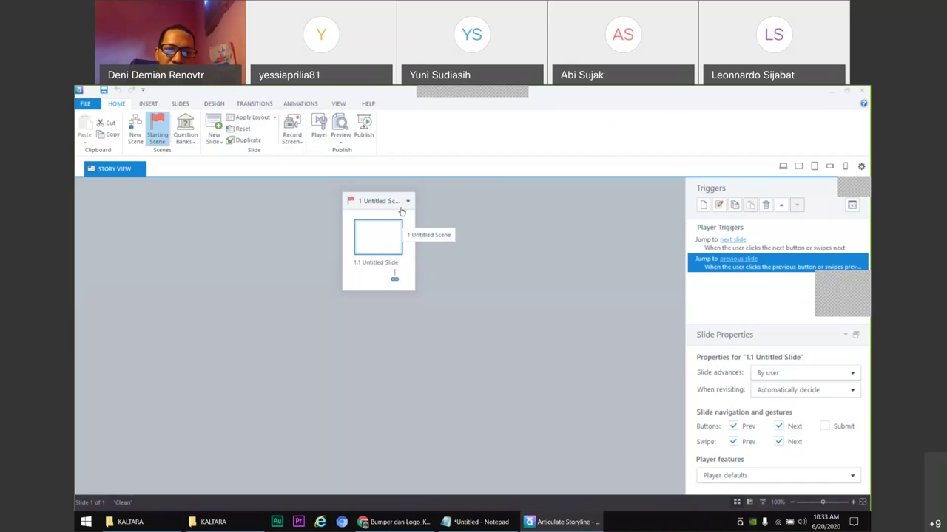
{"action": "left_click", "coordinate": [377, 269]}
{"action": "right_click", "coordinate": [378, 269]}
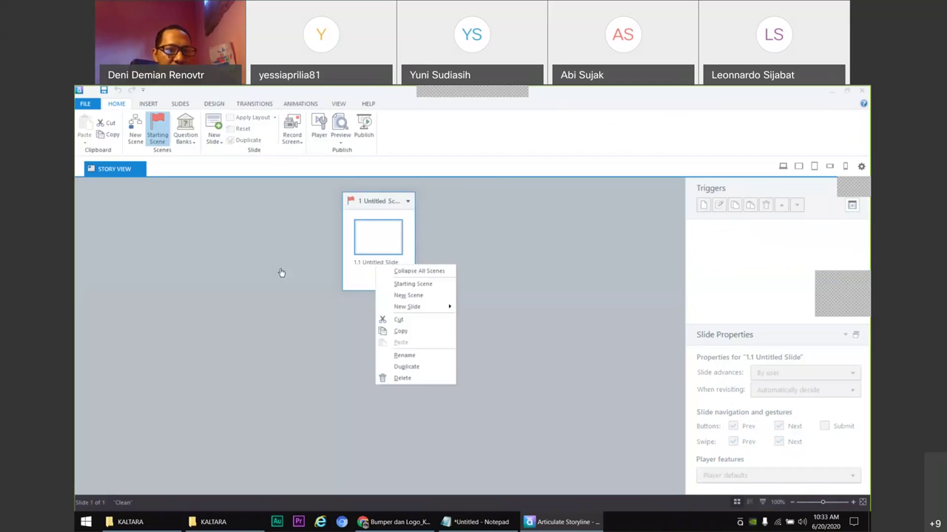
{"action": "left_click", "coordinate": [403, 356]}
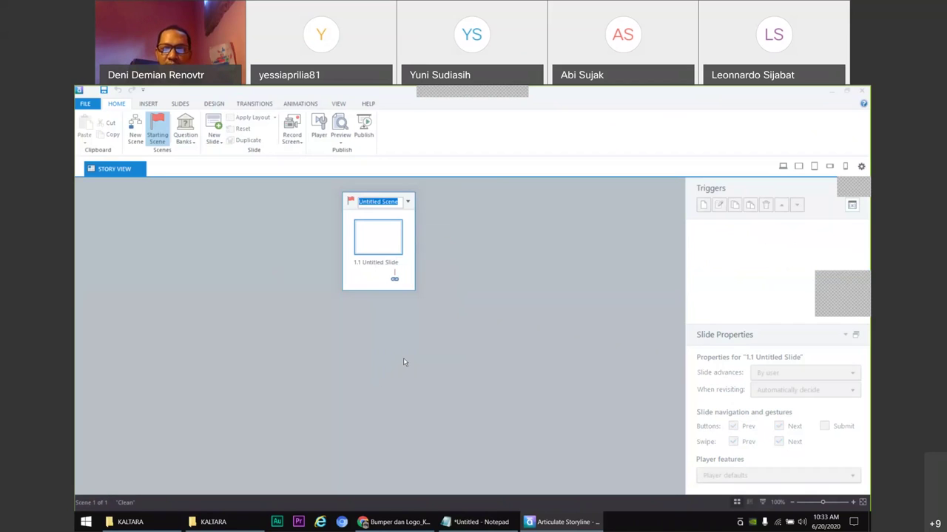
{"action": "key", "text": "BackSpace"}
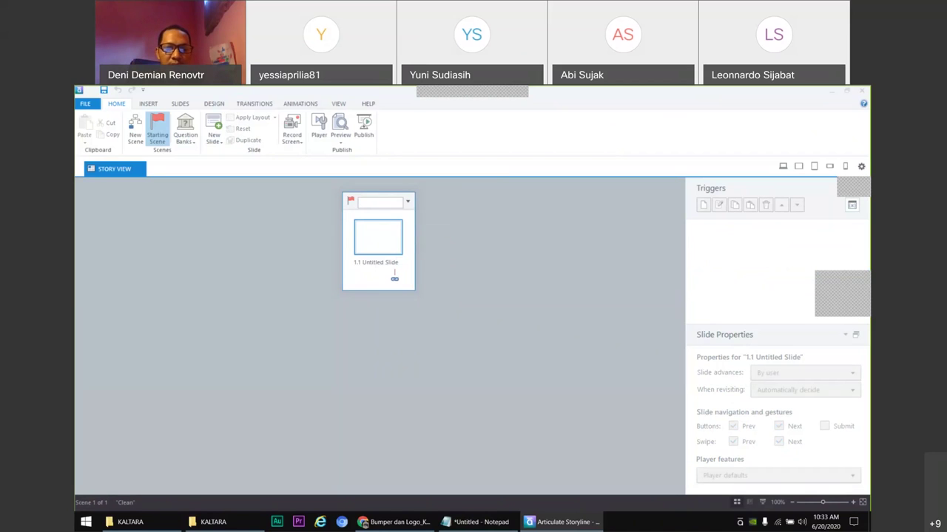
{"action": "type", "text": "Mater"}
{"action": "key", "text": "BackSpace"}
{"action": "key", "text": "BackSpace"}
{"action": "key", "text": "BackSpace"}
{"action": "key", "text": "BackSpace"}
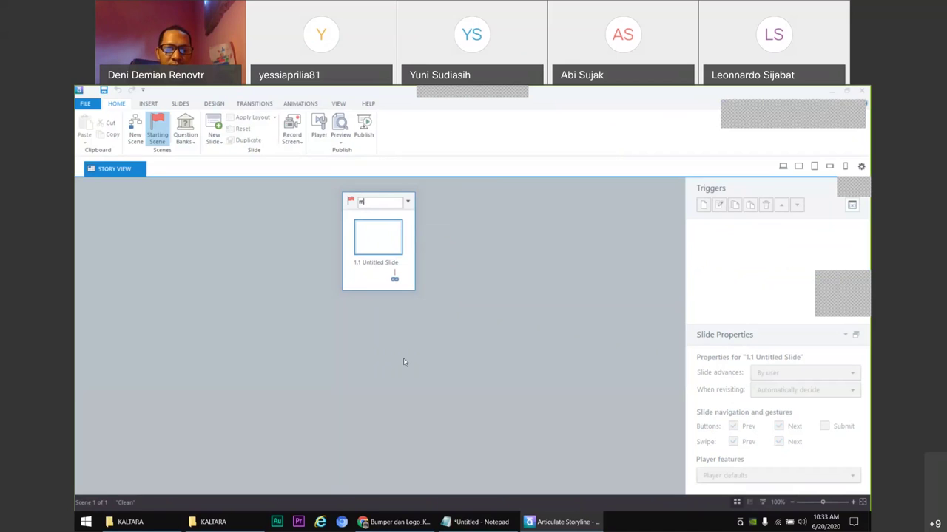
{"action": "type", "text": "edia"}
{"action": "left_click", "coordinate": [476, 318]}
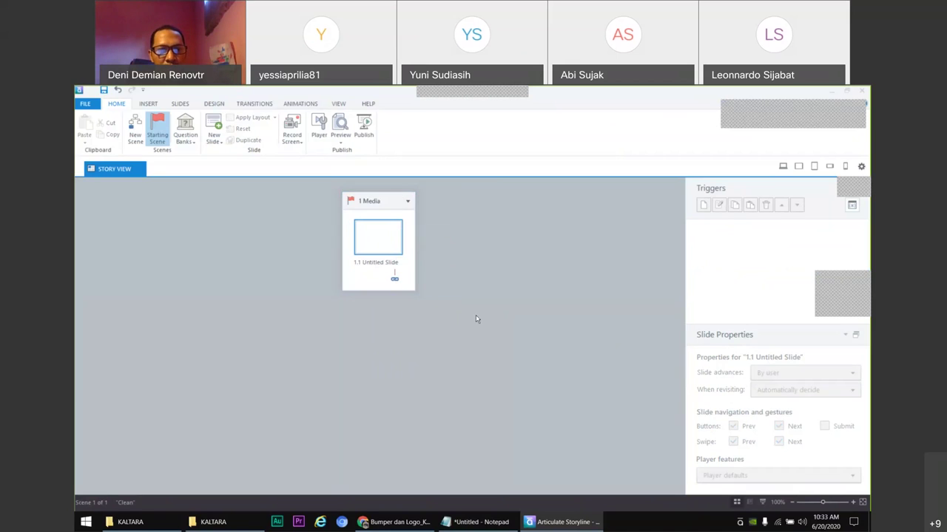
- Rename the untitled slide in the Media scene to "Home"
{"action": "left_click", "coordinate": [372, 263]}
{"action": "right_click", "coordinate": [373, 262]}
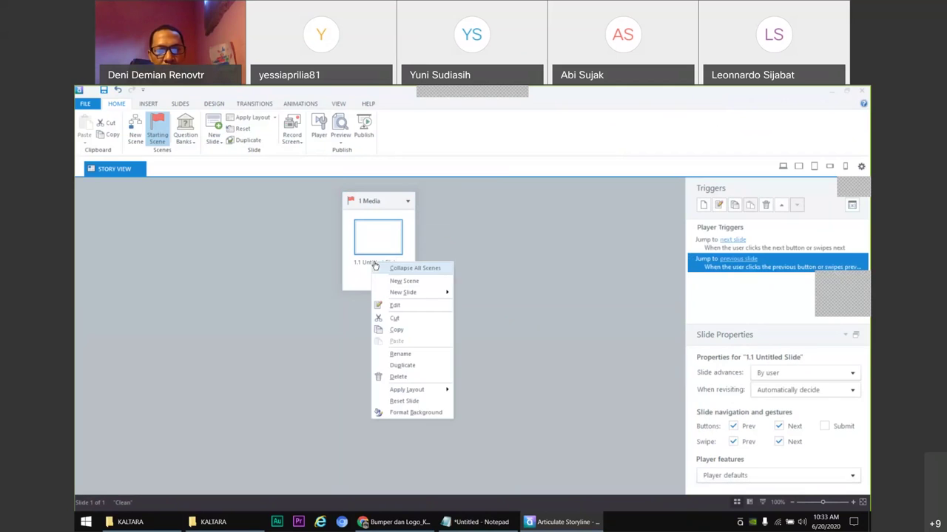
{"action": "left_click", "coordinate": [406, 354]}
{"action": "key", "text": "BackSpace"}
{"action": "type", "text": "Home"}
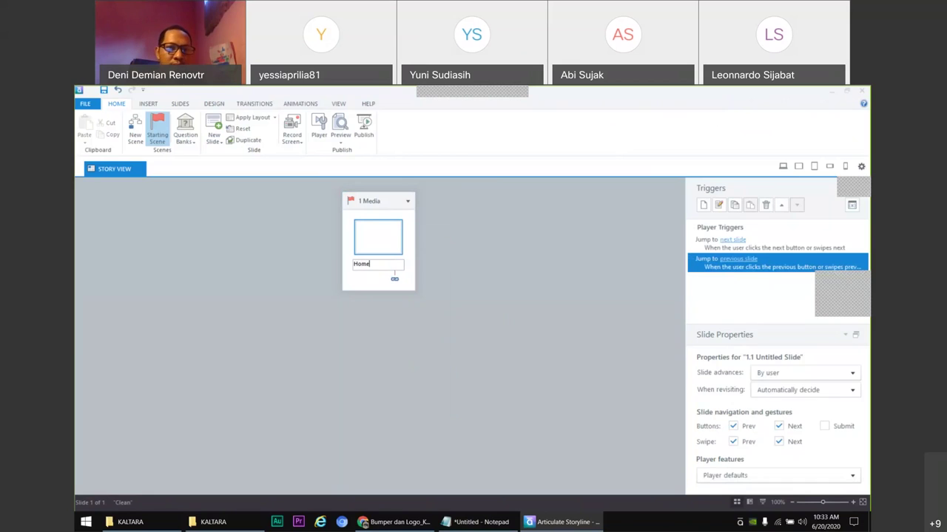
{"action": "left_click", "coordinate": [479, 330]}
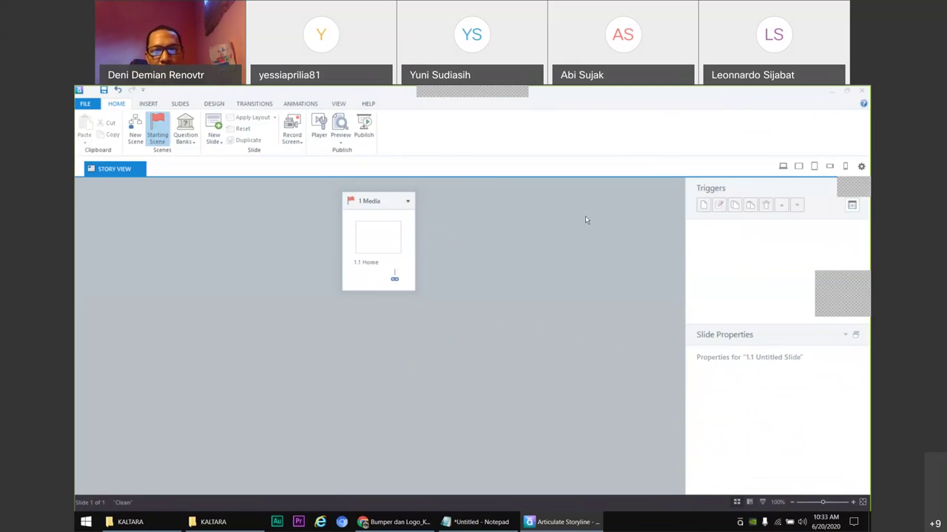
- Disable the Prev and Next navigation buttons and the Prev and Next swipe gestures for the Home slide
{"action": "left_click", "coordinate": [378, 236]}
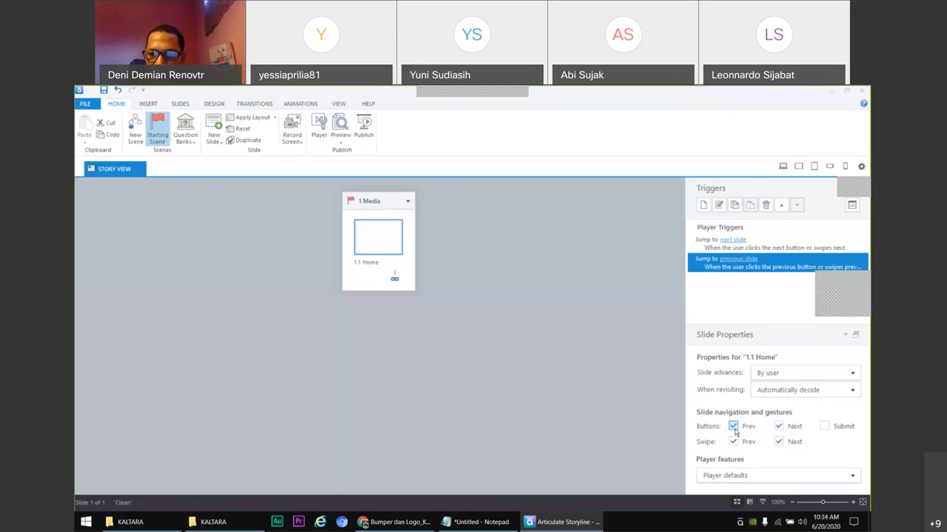
{"action": "left_click", "coordinate": [779, 426]}
{"action": "left_click", "coordinate": [733, 426]}
{"action": "left_click", "coordinate": [733, 442]}
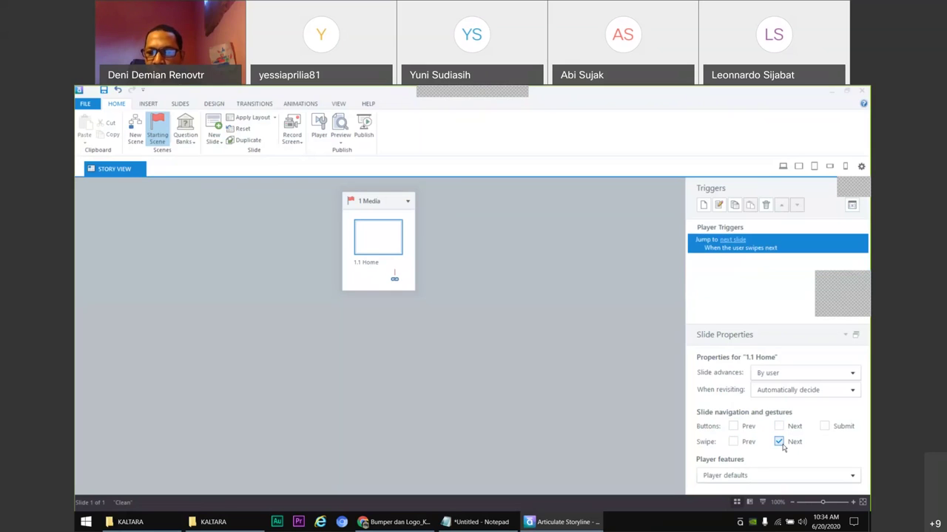
{"action": "left_click", "coordinate": [778, 442]}
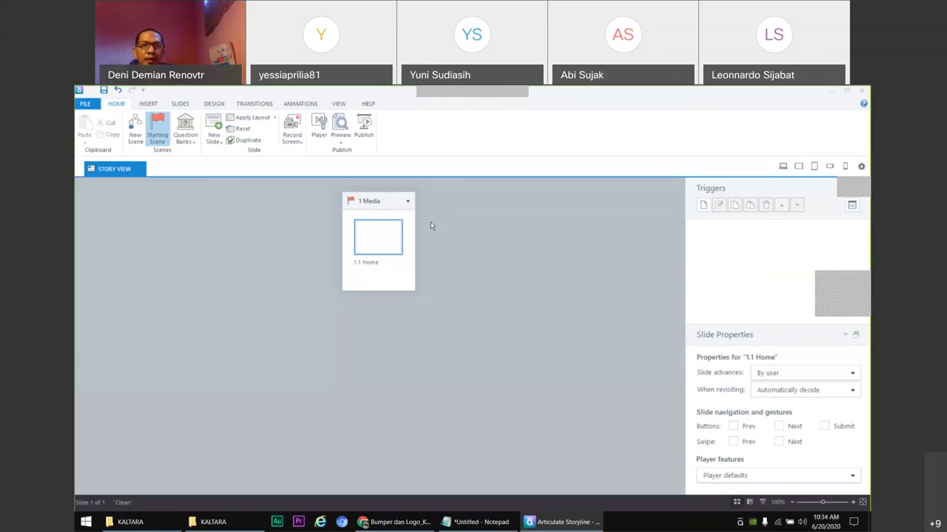
- Turn off the player's Resources, Menu, Title, Volume and Captions features and apply the player settings
{"action": "left_click", "coordinate": [316, 135]}
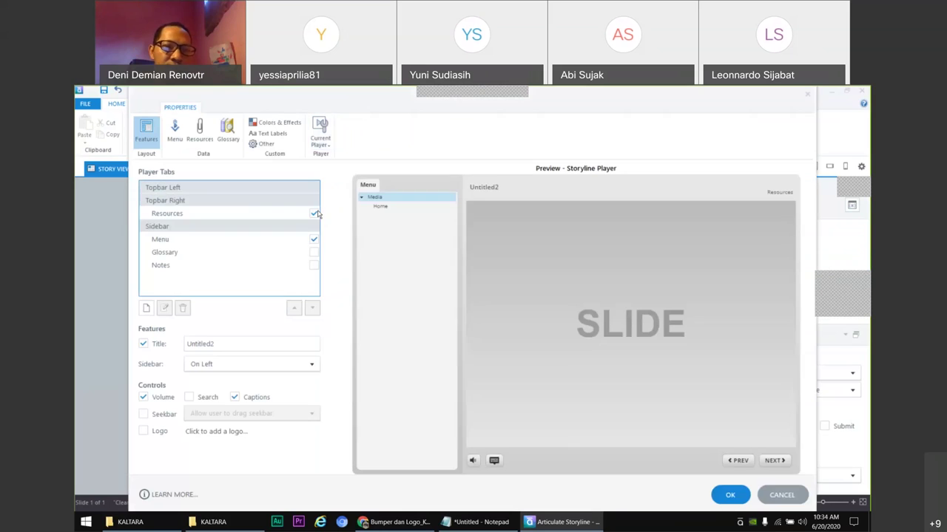
{"action": "left_click", "coordinate": [314, 214]}
{"action": "left_click", "coordinate": [314, 239]}
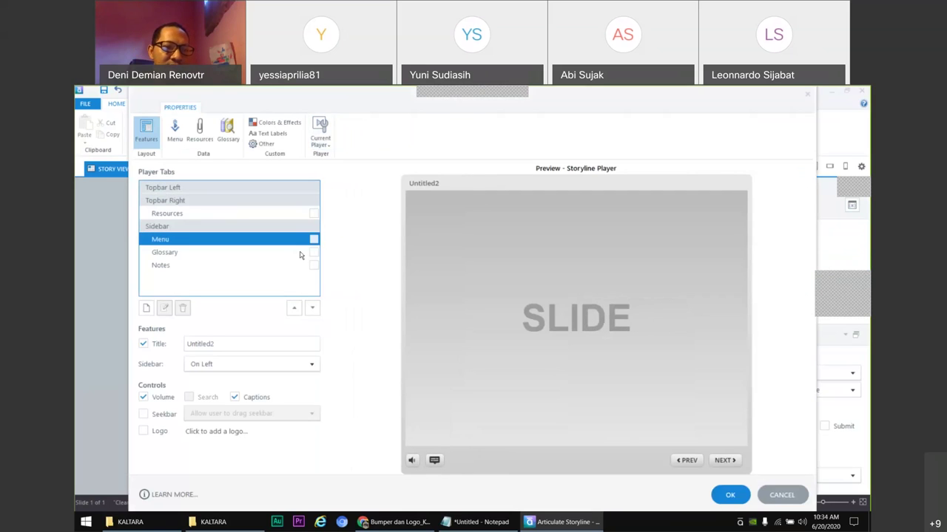
{"action": "left_click", "coordinate": [142, 344]}
{"action": "left_click", "coordinate": [143, 397]}
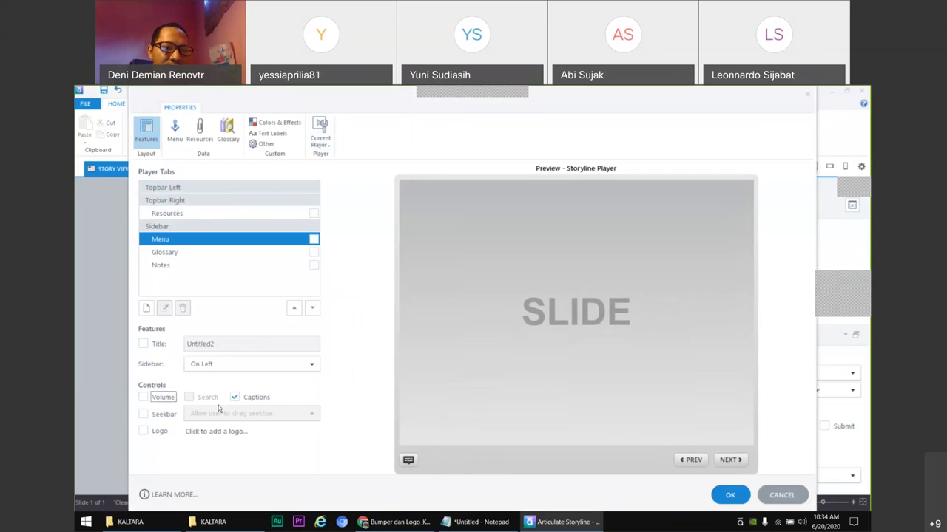
{"action": "left_click", "coordinate": [235, 397]}
{"action": "left_click", "coordinate": [729, 494]}
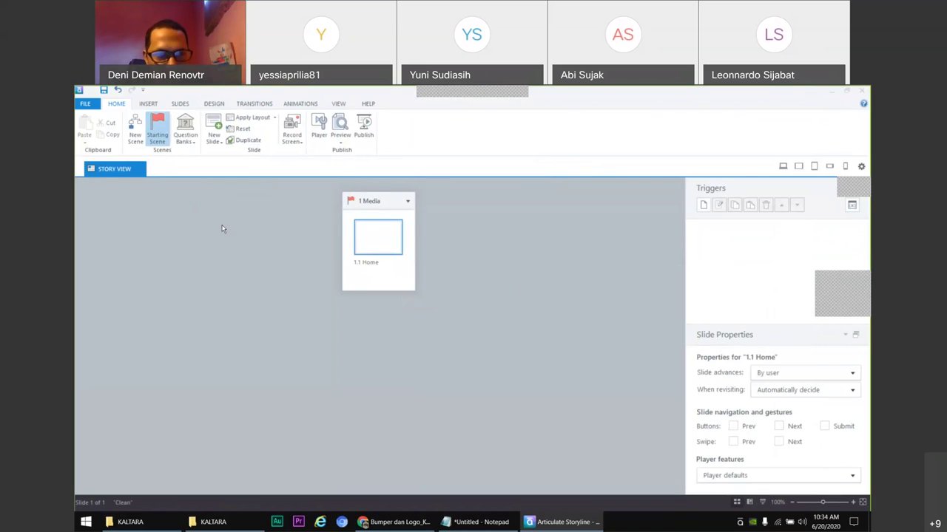
- Open the Change Story Size settings and move the dialog clear of the scene
{"action": "left_click", "coordinate": [213, 103]}
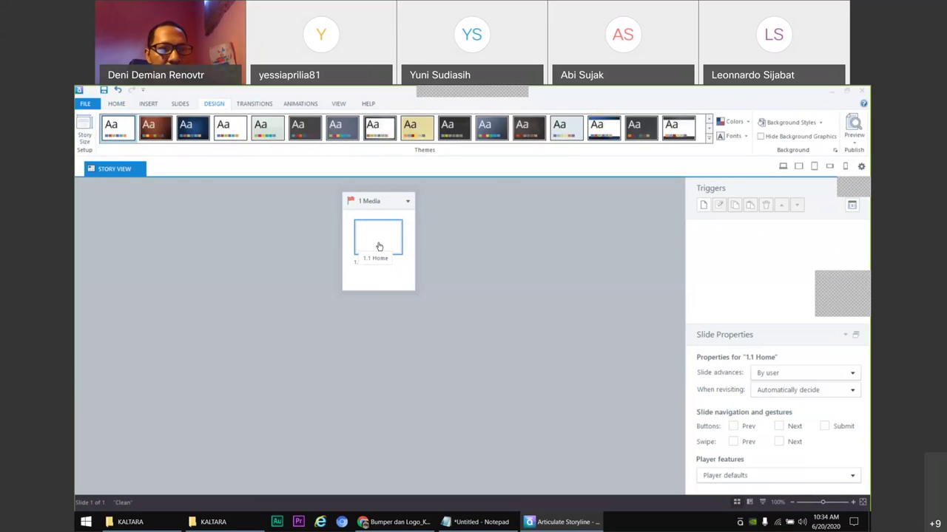
{"action": "left_click", "coordinate": [87, 126]}
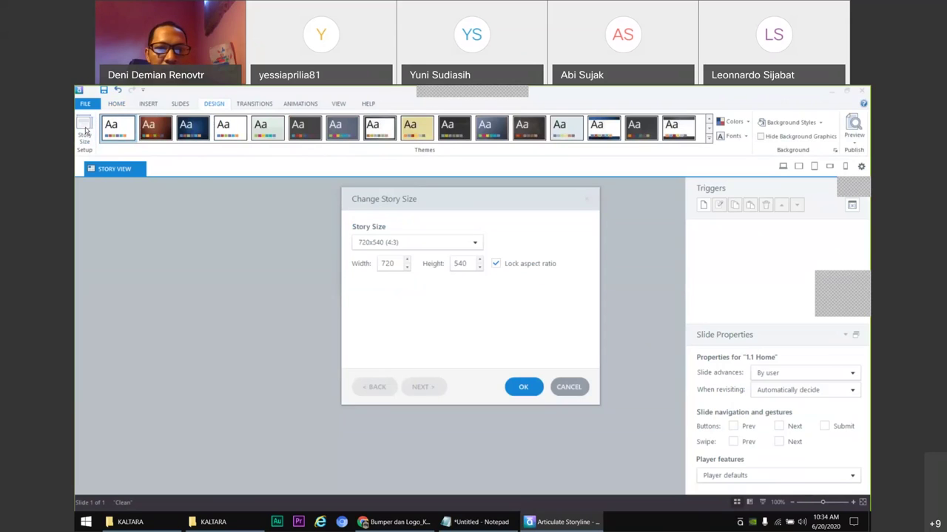
{"action": "left_click_drag", "start_coordinate": [482, 206], "coordinate": [697, 172]}
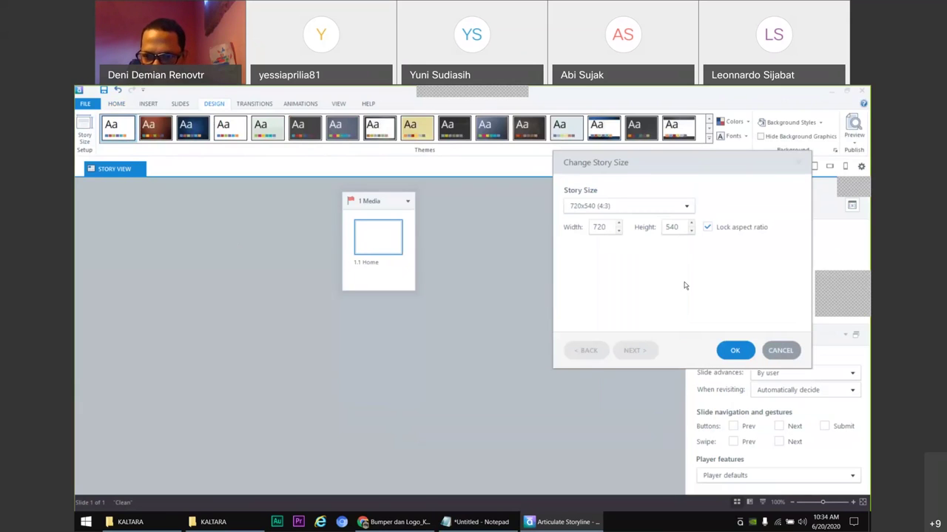
{"action": "left_click", "coordinate": [687, 206]}
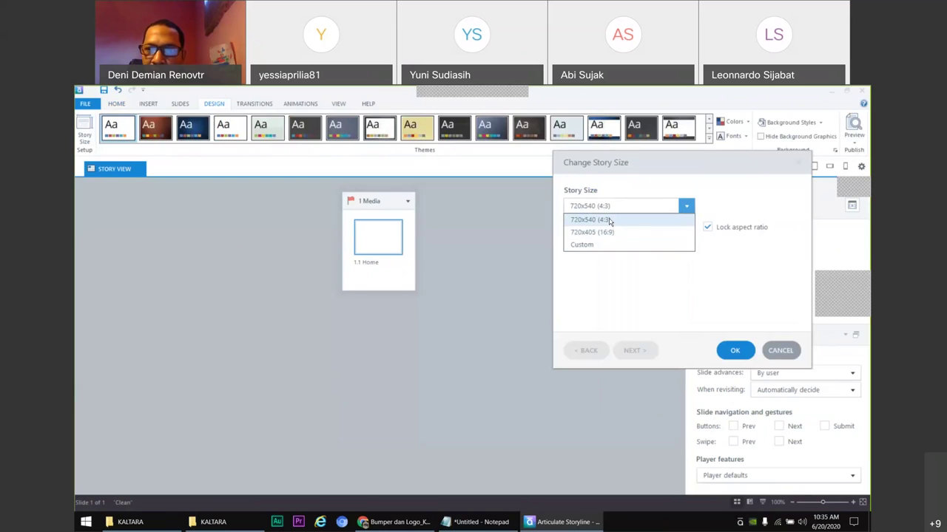
{"action": "left_click", "coordinate": [742, 267]}
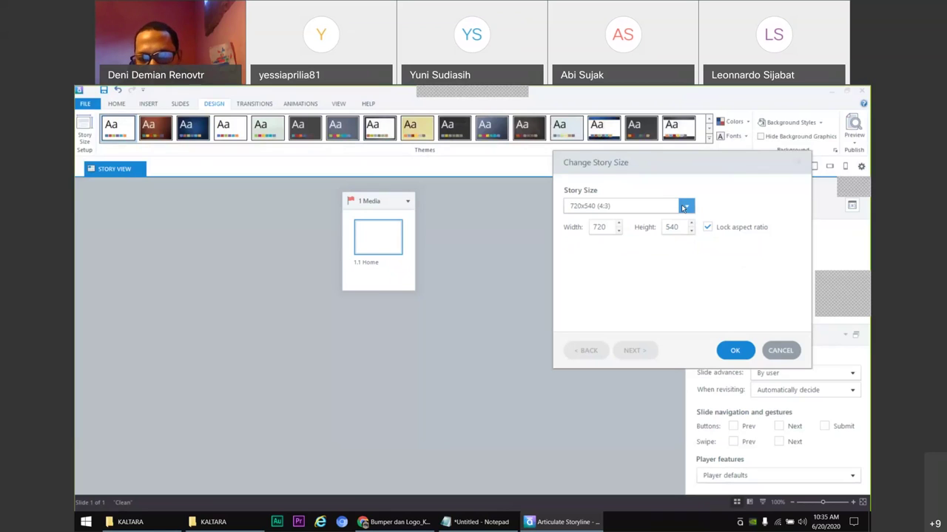
{"action": "left_click", "coordinate": [684, 208]}
{"action": "left_click", "coordinate": [724, 265]}
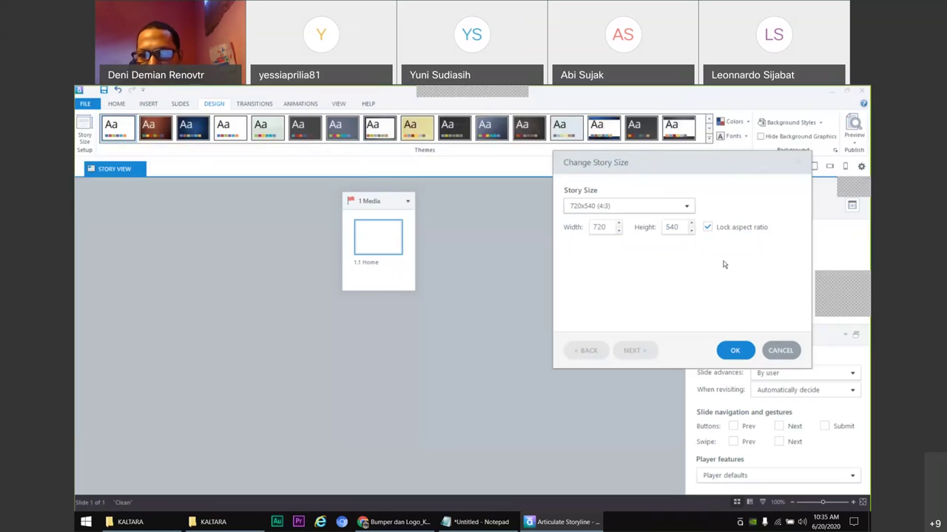
- Unlock the aspect ratio, set a custom story size of 1280 wide by 720 high, and apply it
{"action": "left_click", "coordinate": [707, 227]}
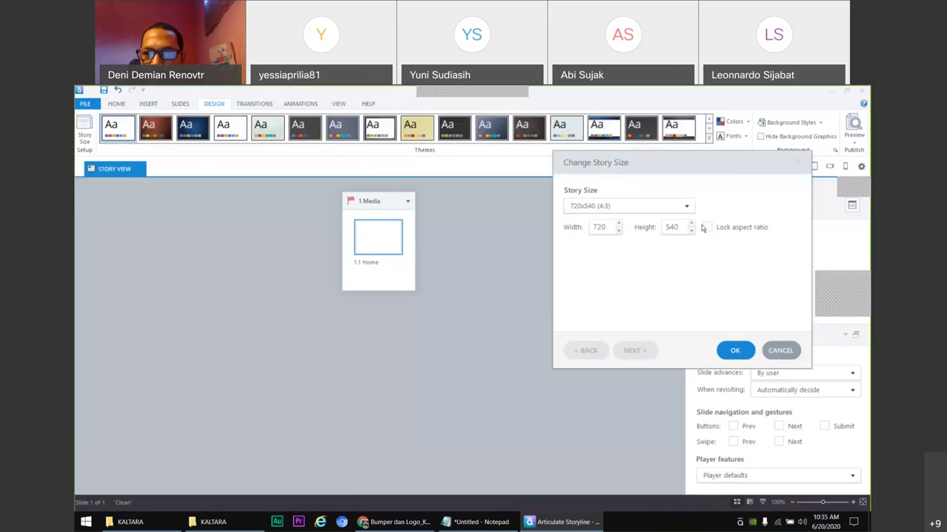
{"action": "left_click", "coordinate": [686, 205]}
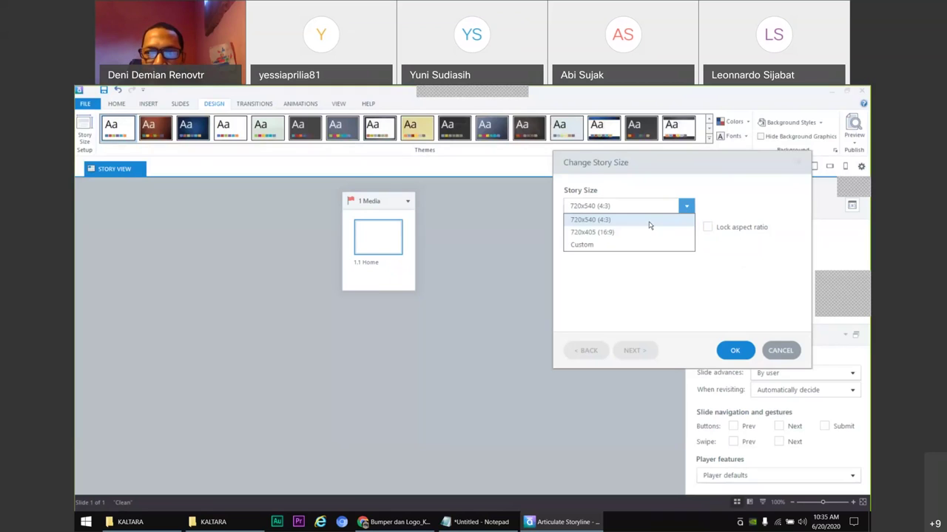
{"action": "left_click", "coordinate": [636, 246]}
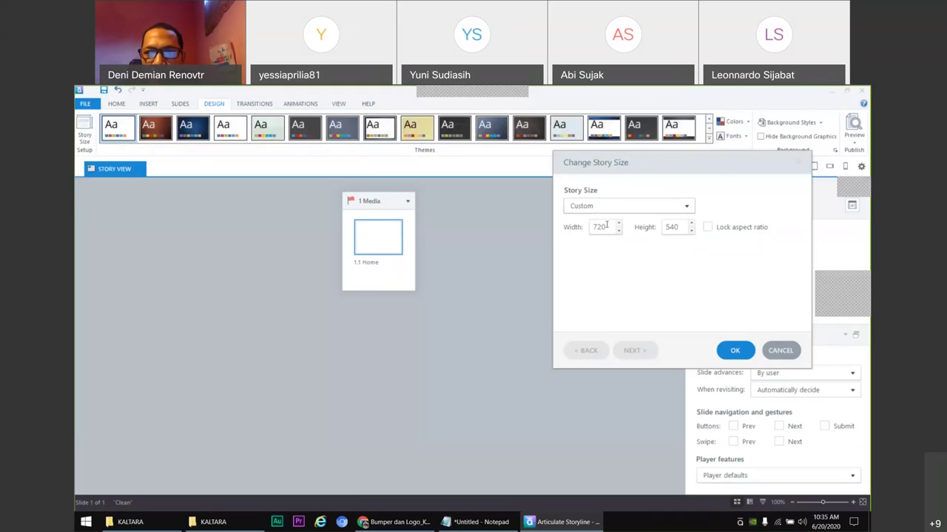
{"action": "left_click_drag", "start_coordinate": [608, 227], "coordinate": [562, 229]}
{"action": "type", "text": "1280"}
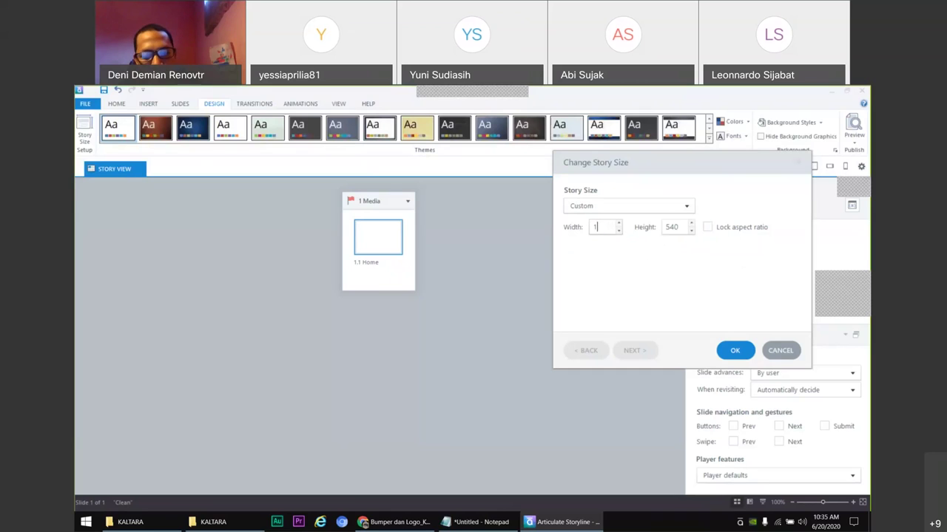
{"action": "left_click", "coordinate": [674, 227]}
{"action": "left_click_drag", "start_coordinate": [679, 227], "coordinate": [665, 227]}
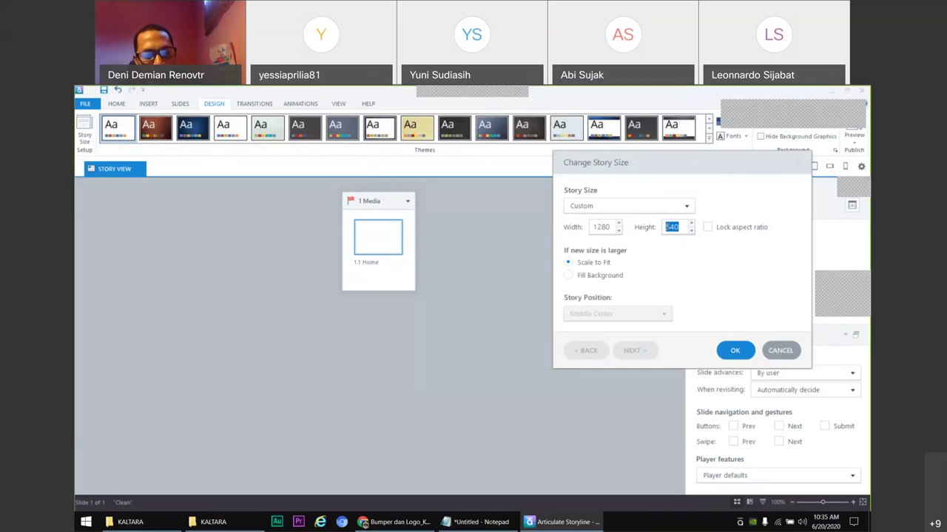
{"action": "type", "text": "720"}
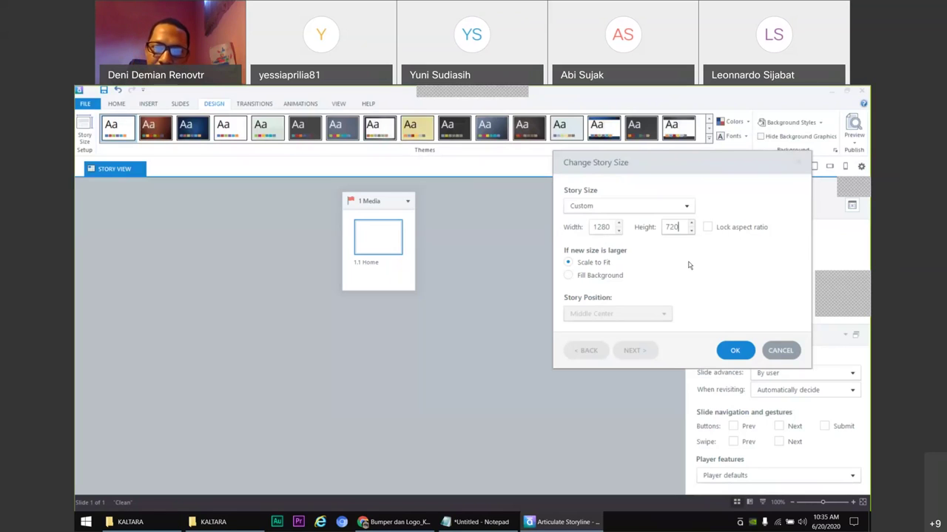
{"action": "left_click", "coordinate": [735, 351]}
- Open the Home slide for editing and reduce the zoom to 56% so the whole slide fits
{"action": "left_click", "coordinate": [383, 253]}
{"action": "double_click", "coordinate": [383, 253]}
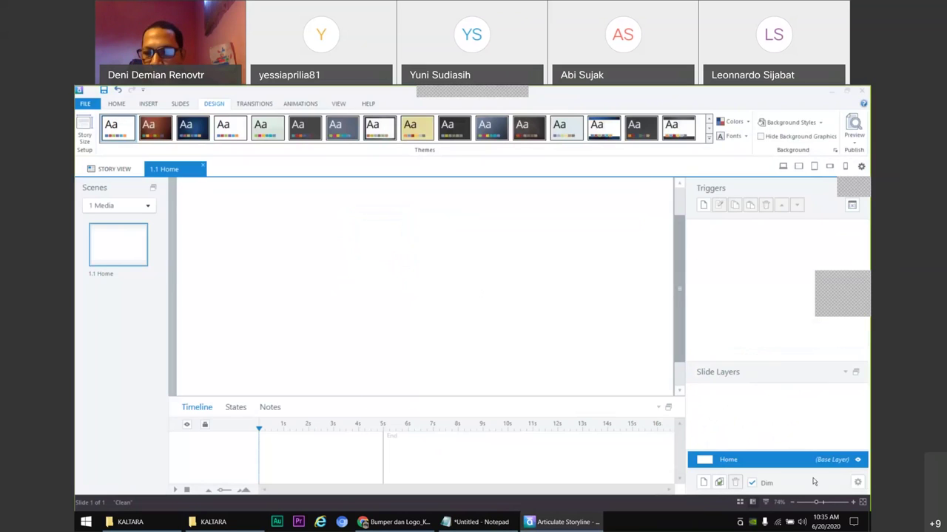
{"action": "left_click_drag", "start_coordinate": [817, 504], "coordinate": [810, 504]}
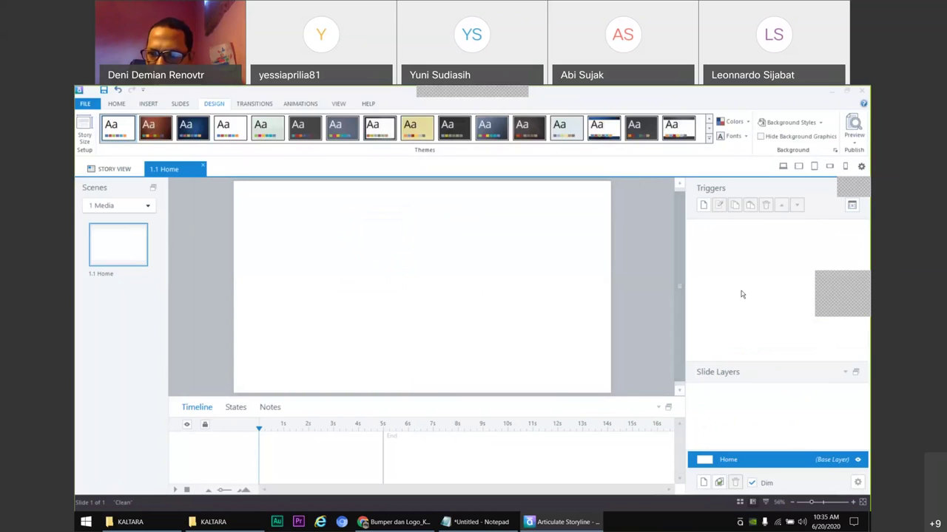
{"action": "left_click_drag", "start_coordinate": [839, 292], "coordinate": [714, 254]}
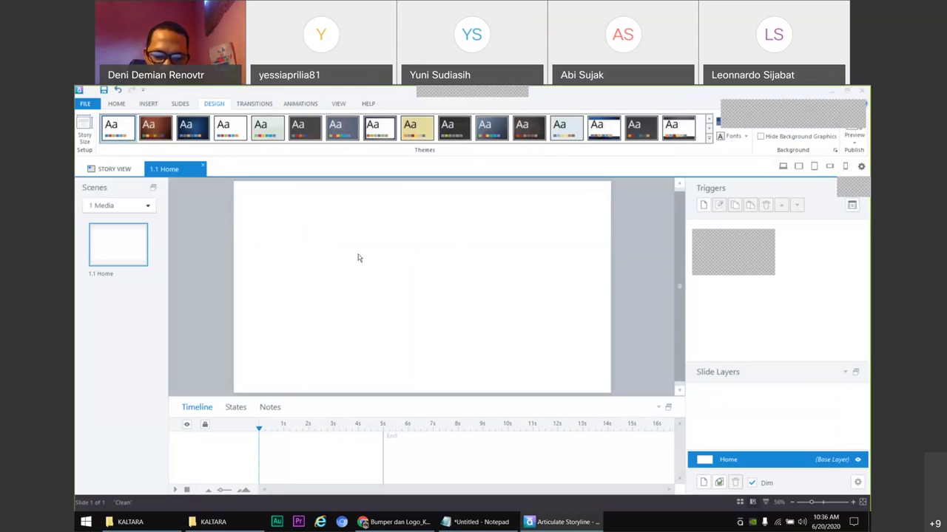
- Switch to Chrome, search for "collor palete" in a new tab and open the Color Hunt website
{"action": "left_click", "coordinate": [398, 521]}
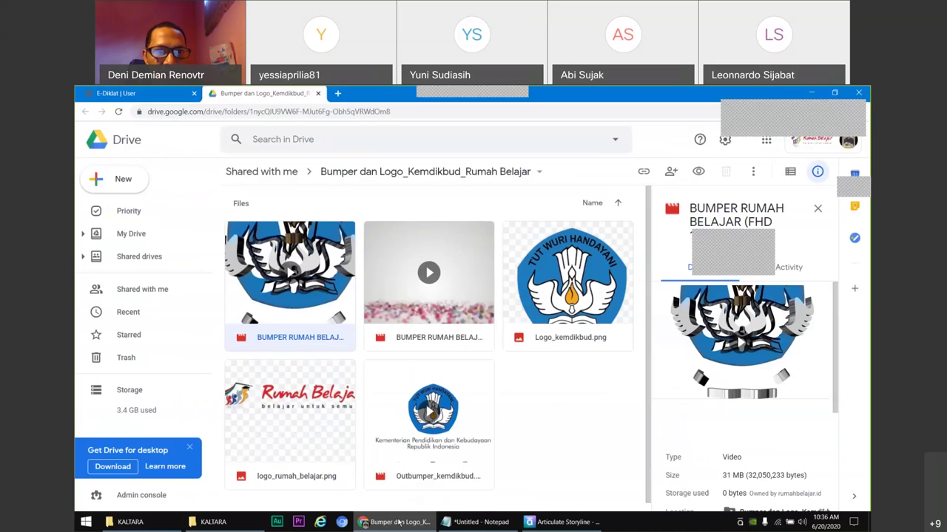
{"action": "left_click", "coordinate": [337, 94]}
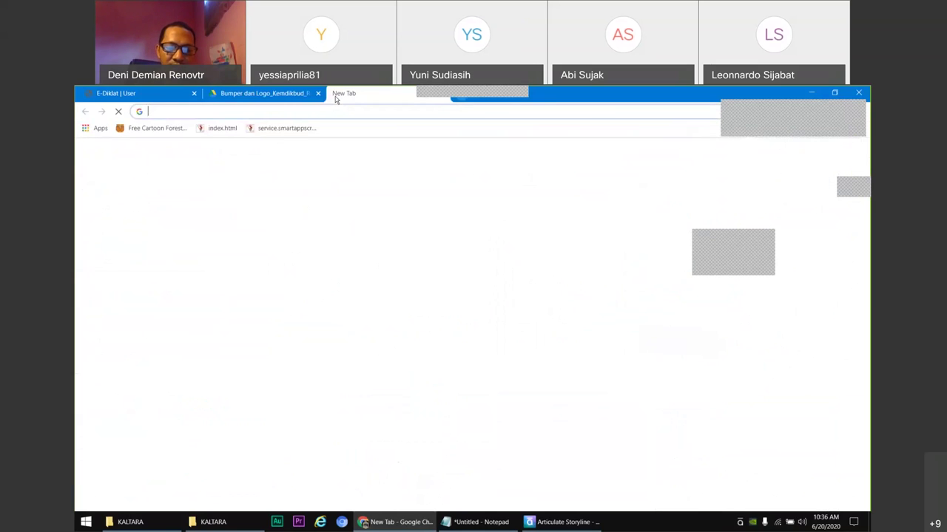
{"action": "type", "text": "col"}
{"action": "key", "text": "Return"}
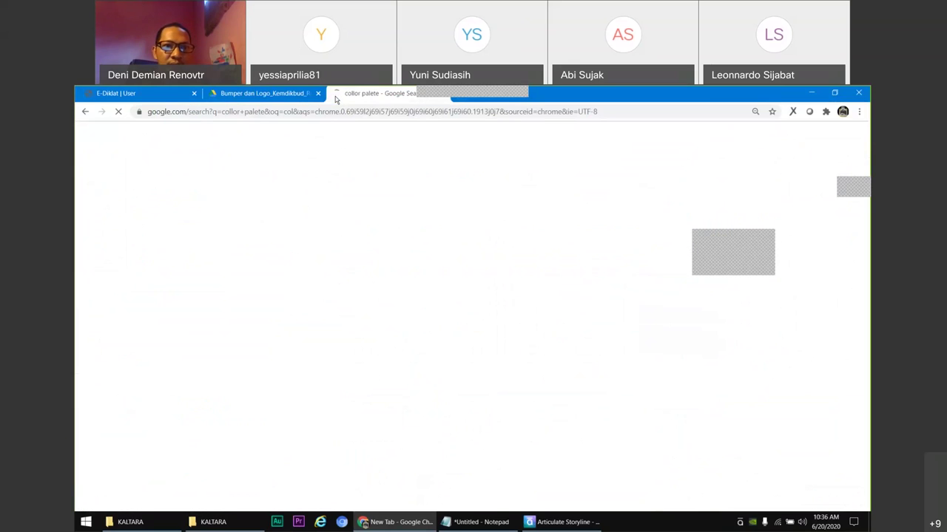
{"action": "left_click", "coordinate": [172, 239]}
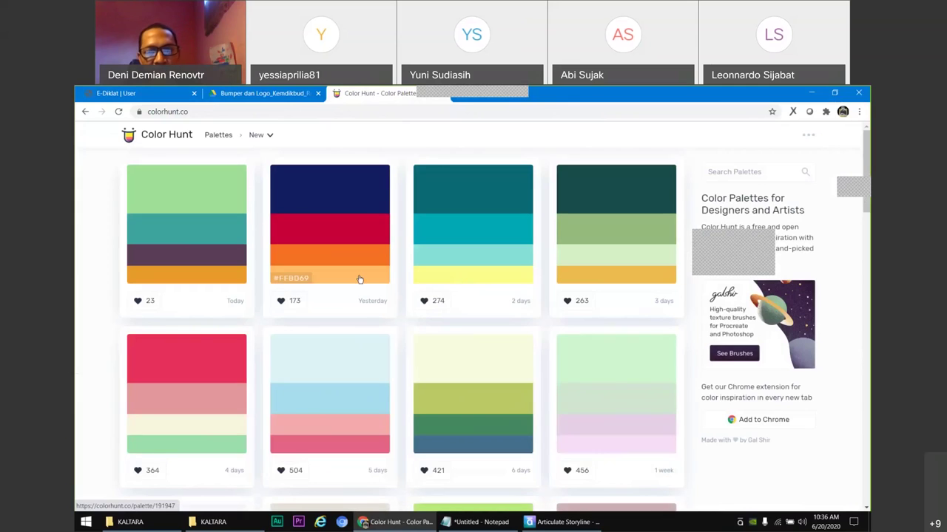
- Browse the Color Hunt palettes and open the yellow, red, orange and cream one
{"action": "scroll", "coordinate": [362, 278], "scroll_direction": "down", "scroll_amount": 5}
{"action": "scroll", "coordinate": [365, 277], "scroll_direction": "down", "scroll_amount": 7}
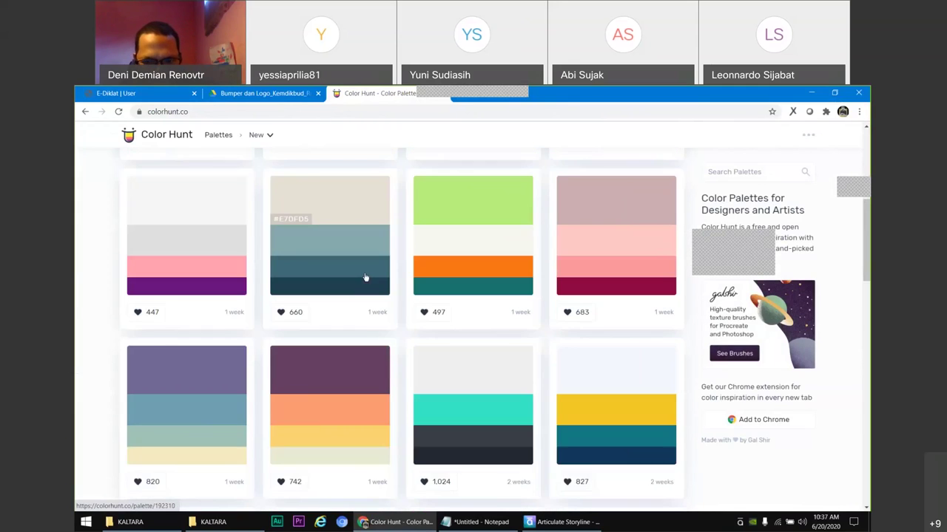
{"action": "scroll", "coordinate": [365, 278], "scroll_direction": "down", "scroll_amount": 9}
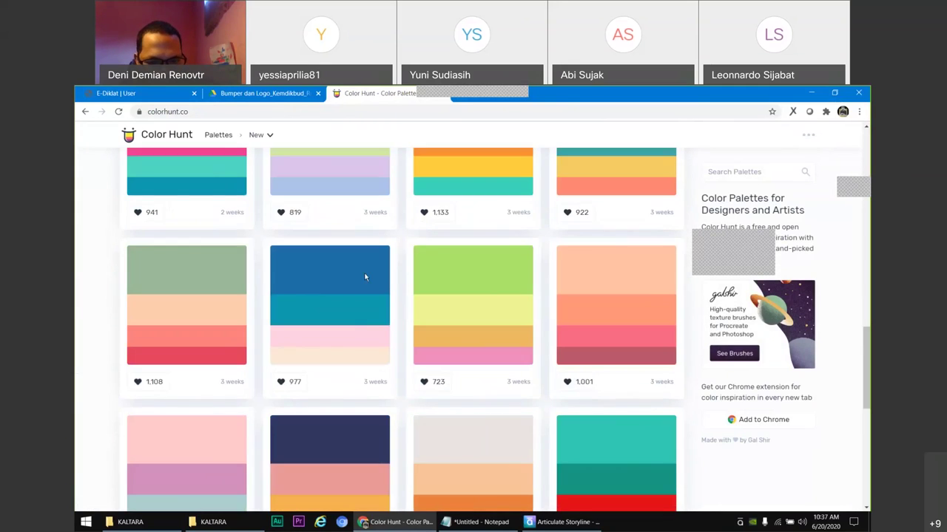
{"action": "scroll", "coordinate": [364, 278], "scroll_direction": "down", "scroll_amount": 8}
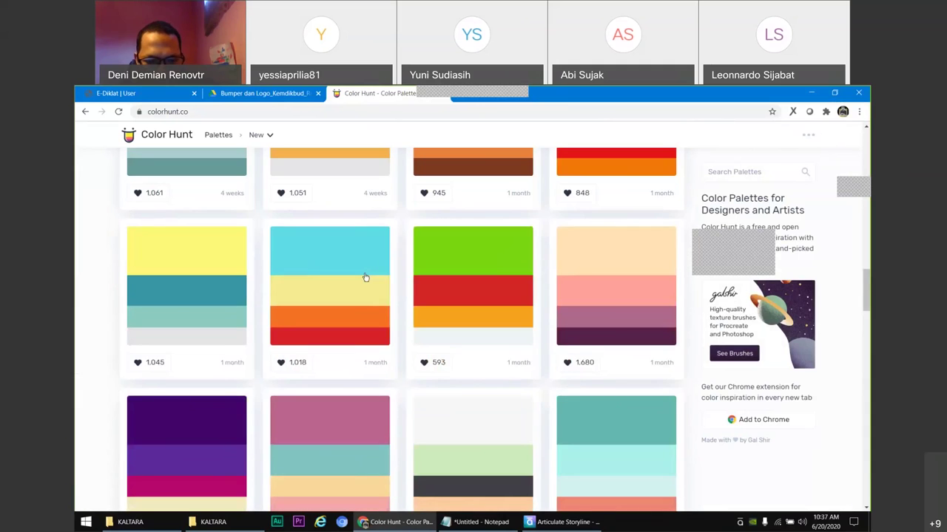
{"action": "scroll", "coordinate": [364, 277], "scroll_direction": "down", "scroll_amount": 1}
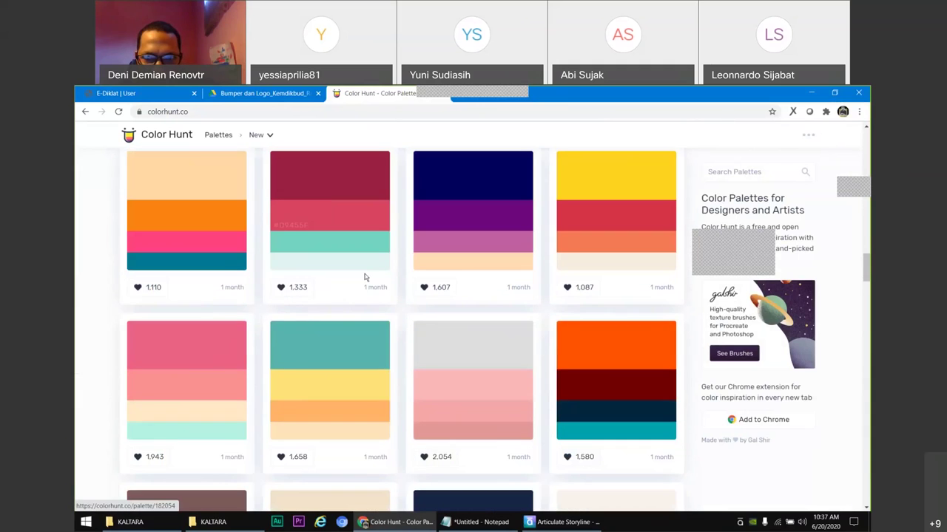
{"action": "scroll", "coordinate": [365, 277], "scroll_direction": "down", "scroll_amount": 1}
{"action": "scroll", "coordinate": [365, 277], "scroll_direction": "up", "scroll_amount": 2}
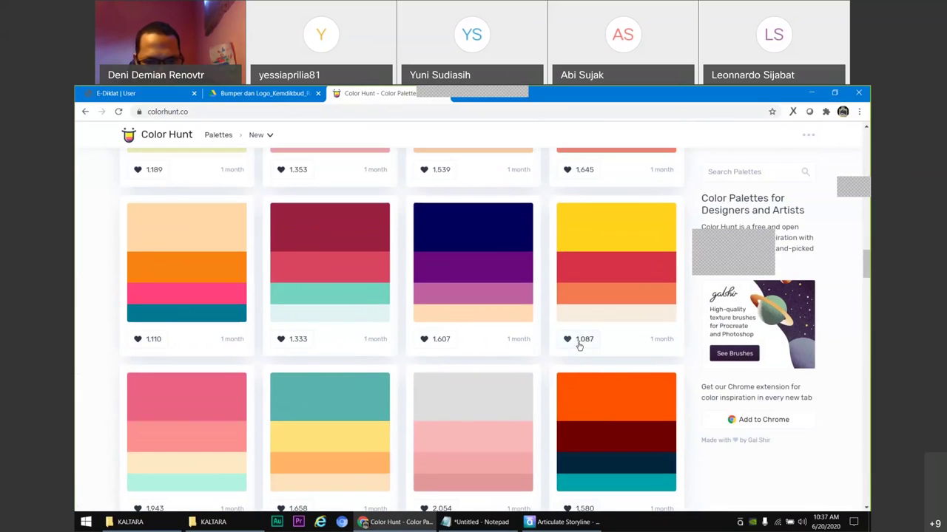
{"action": "scroll", "coordinate": [579, 346], "scroll_direction": "up", "scroll_amount": 3}
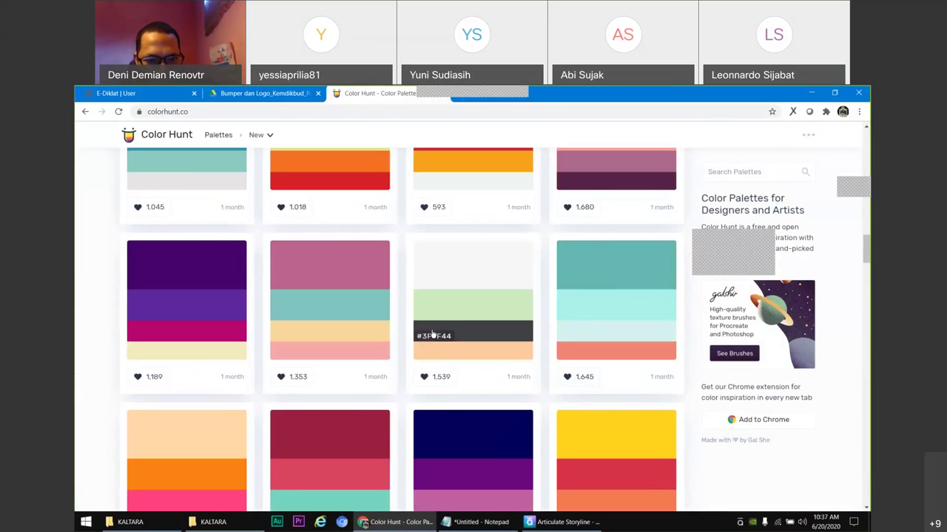
{"action": "scroll", "coordinate": [491, 330], "scroll_direction": "down", "scroll_amount": 2}
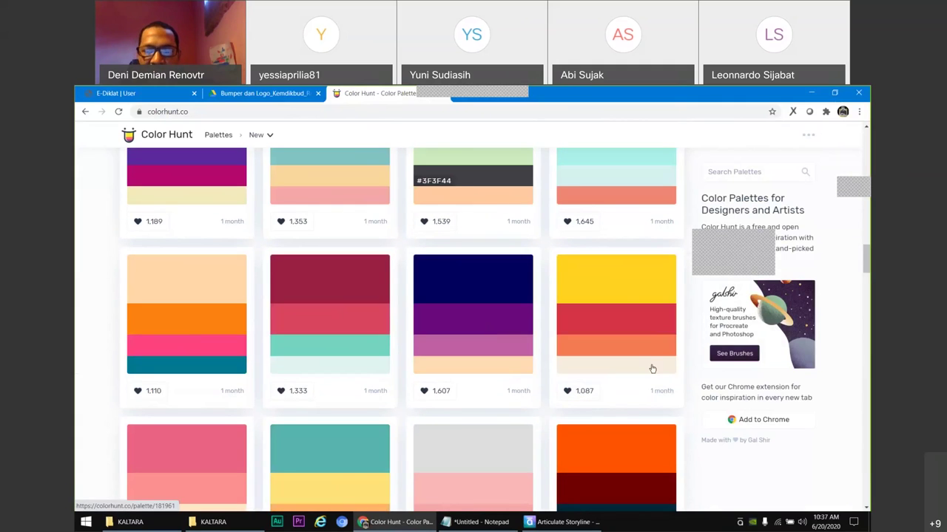
{"action": "scroll", "coordinate": [625, 307], "scroll_direction": "down", "scroll_amount": 2}
{"action": "scroll", "coordinate": [620, 314], "scroll_direction": "up", "scroll_amount": 3}
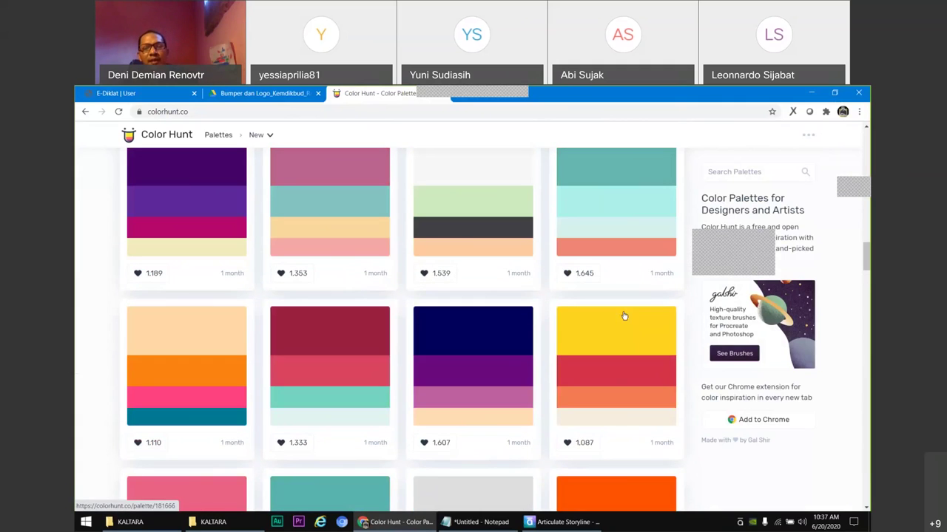
{"action": "left_click", "coordinate": [617, 321]}
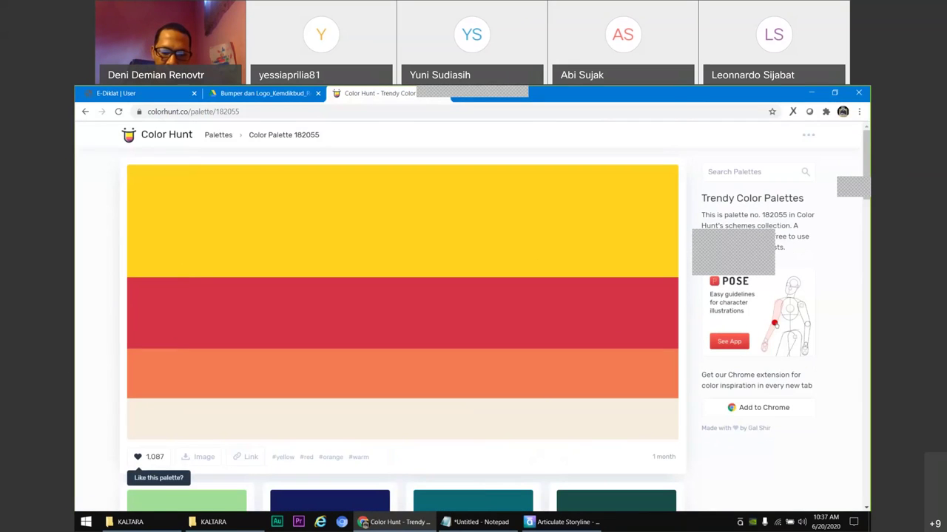
- Launch Lightshot and copy a screenshot area of about 517x477 covering the palette's yellow, red and orange bands
{"action": "key", "text": "XF86MonBrightnessUp"}
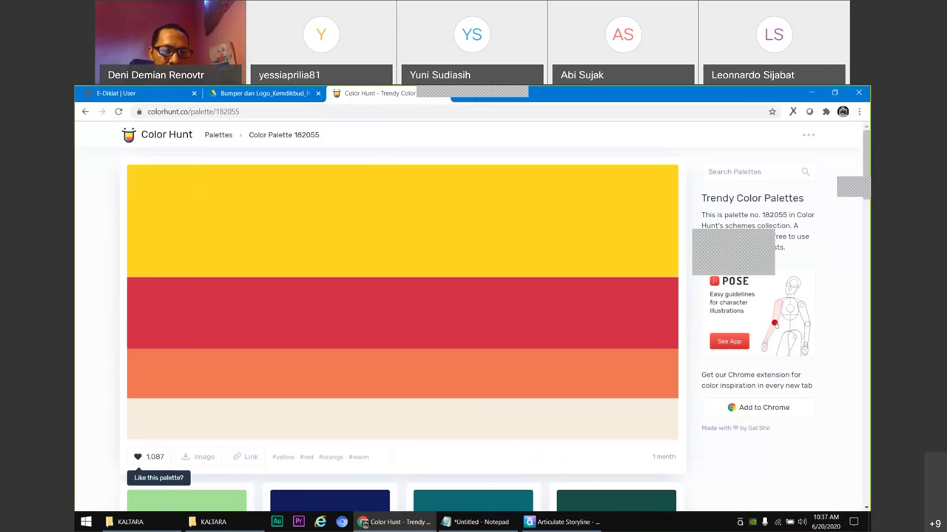
{"action": "left_click", "coordinate": [86, 522]}
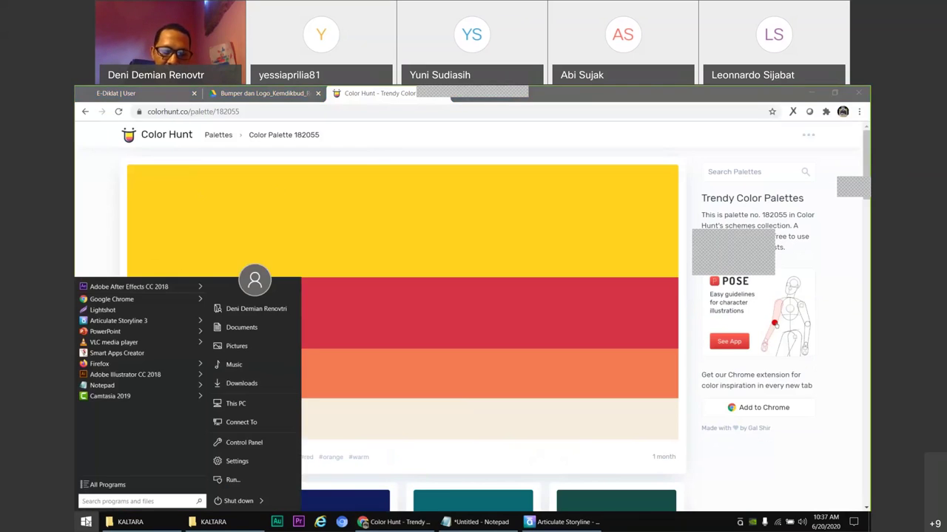
{"action": "type", "text": "lig"}
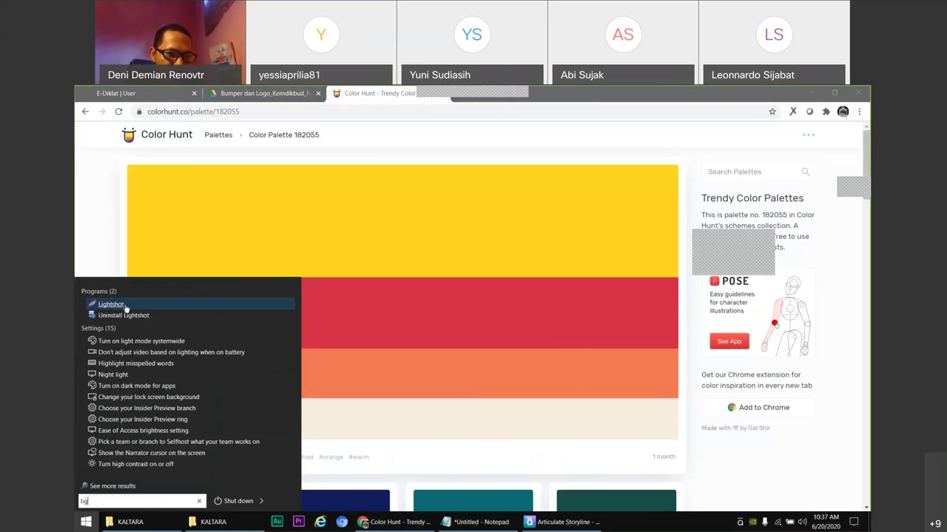
{"action": "left_click", "coordinate": [118, 304]}
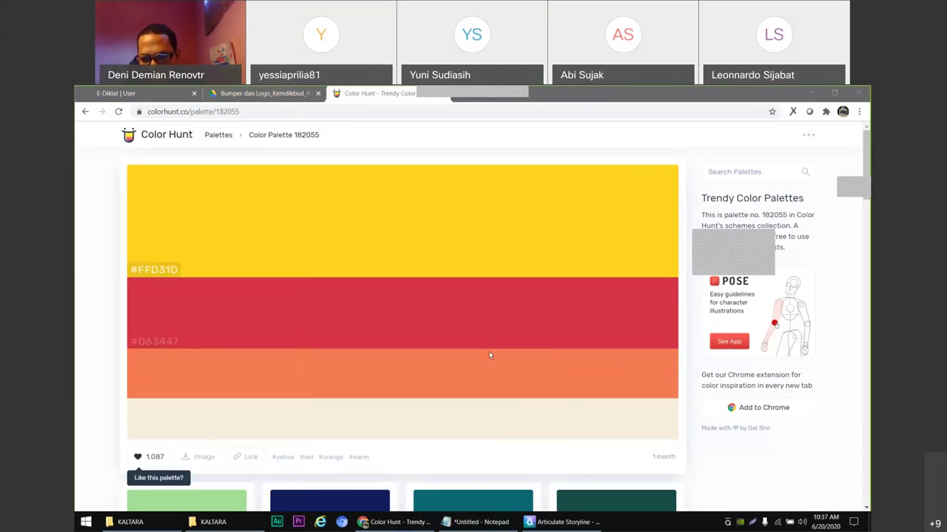
{"action": "left_click", "coordinate": [752, 520]}
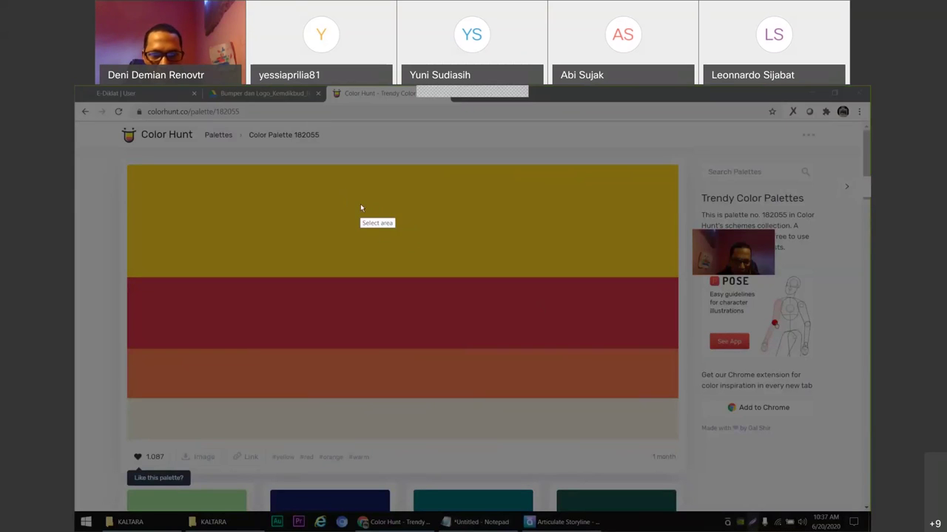
{"action": "left_click_drag", "start_coordinate": [338, 198], "coordinate": [553, 397]}
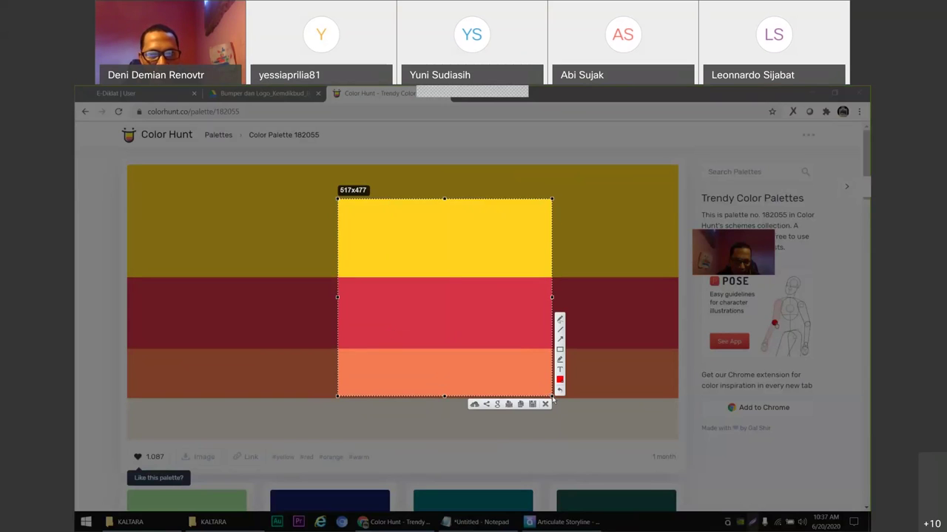
{"action": "key", "text": "ctrl+c"}
- Switch to Articulate Storyline, paste the palette screenshot onto the Home slide and move it past the slide's left edge
{"action": "left_click", "coordinate": [562, 522]}
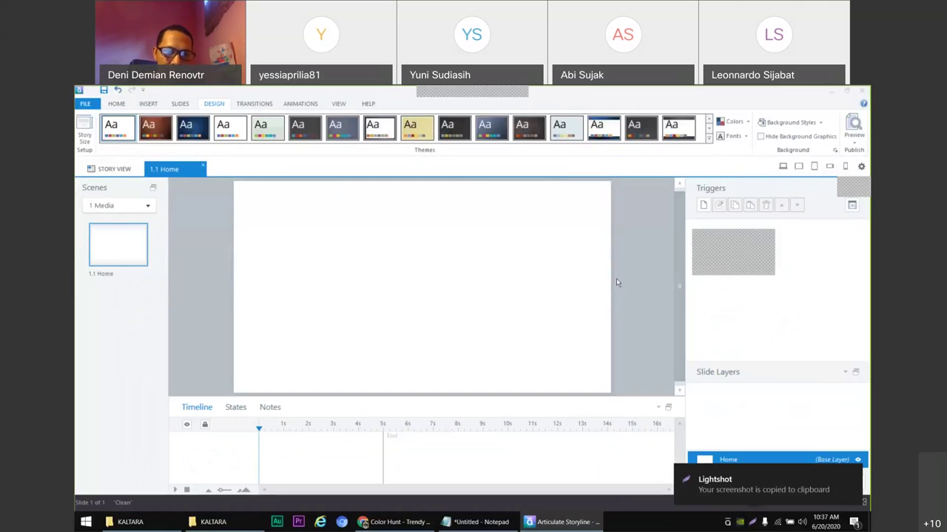
{"action": "key", "text": "ctrl+v"}
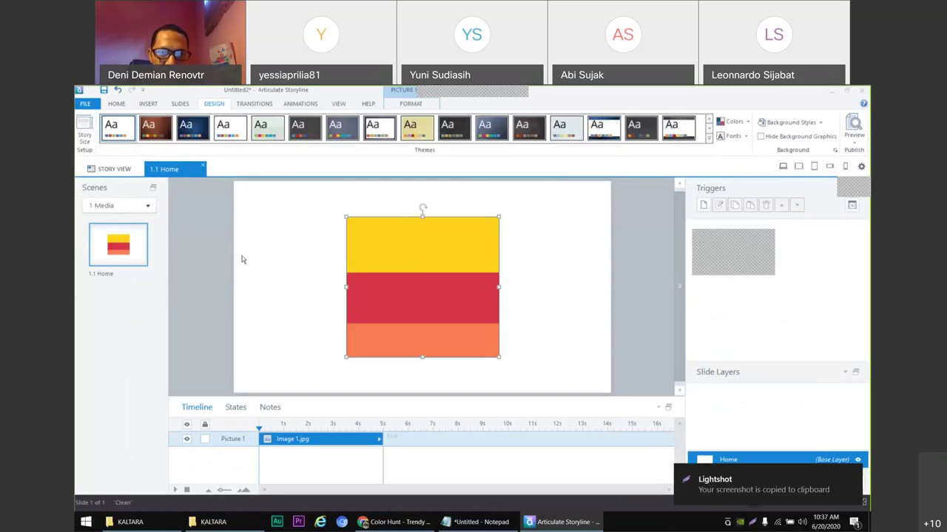
{"action": "left_click_drag", "start_coordinate": [423, 277], "coordinate": [222, 259]}
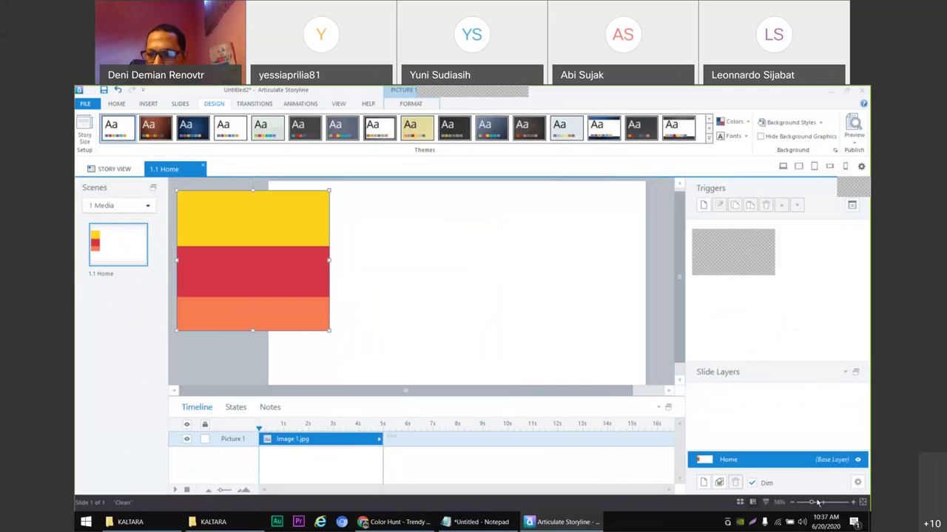
{"action": "left_click_drag", "start_coordinate": [811, 503], "coordinate": [811, 503]}
{"action": "left_click_drag", "start_coordinate": [235, 285], "coordinate": [184, 290]}
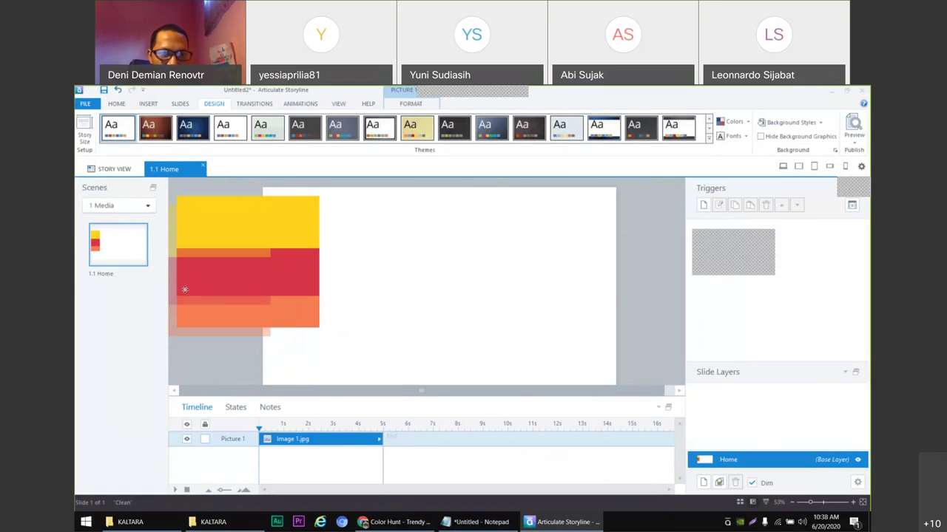
{"action": "left_click", "coordinate": [447, 303]}
- Shrink the palette picture to about two thirds of its size and place it in the slide's upper-left corner
{"action": "left_click", "coordinate": [301, 271]}
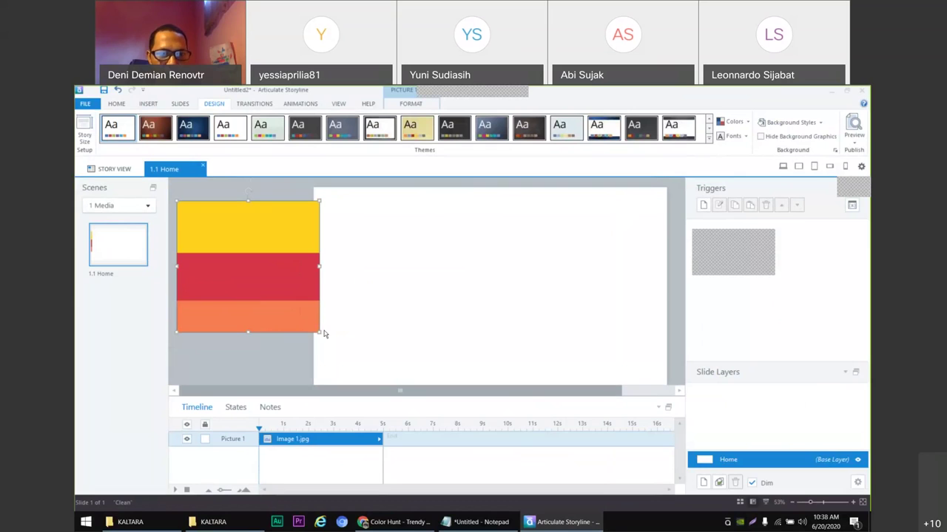
{"action": "left_click_drag", "start_coordinate": [318, 332], "coordinate": [273, 290]}
{"action": "left_click_drag", "start_coordinate": [241, 263], "coordinate": [393, 263]}
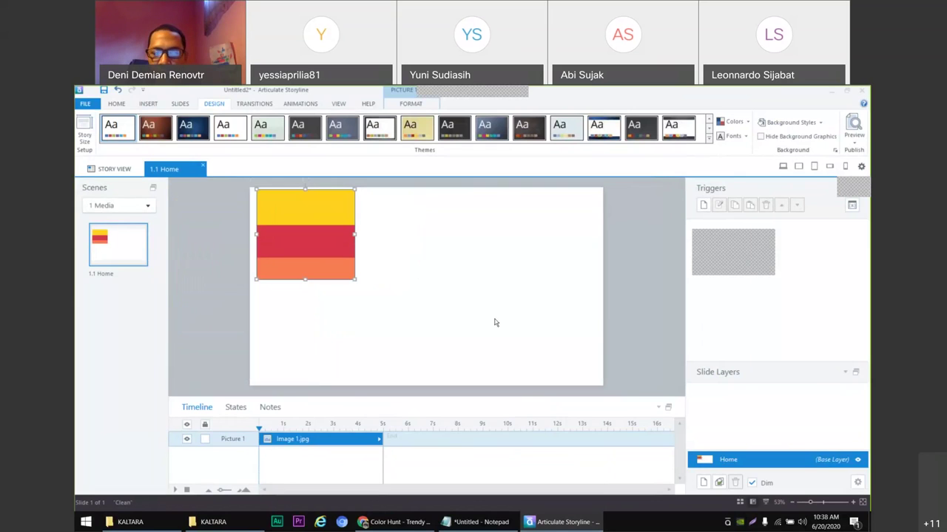
{"action": "left_click", "coordinate": [651, 312]}
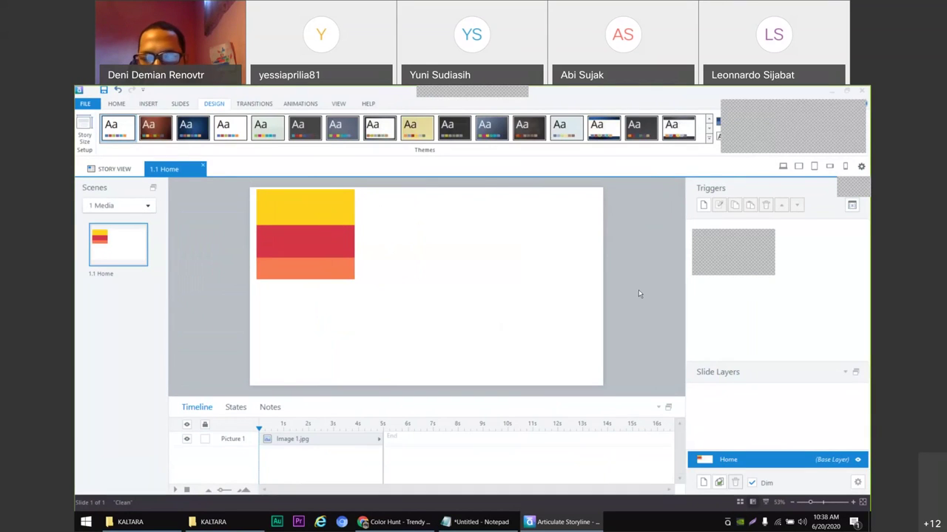
{"action": "left_click", "coordinate": [321, 241]}
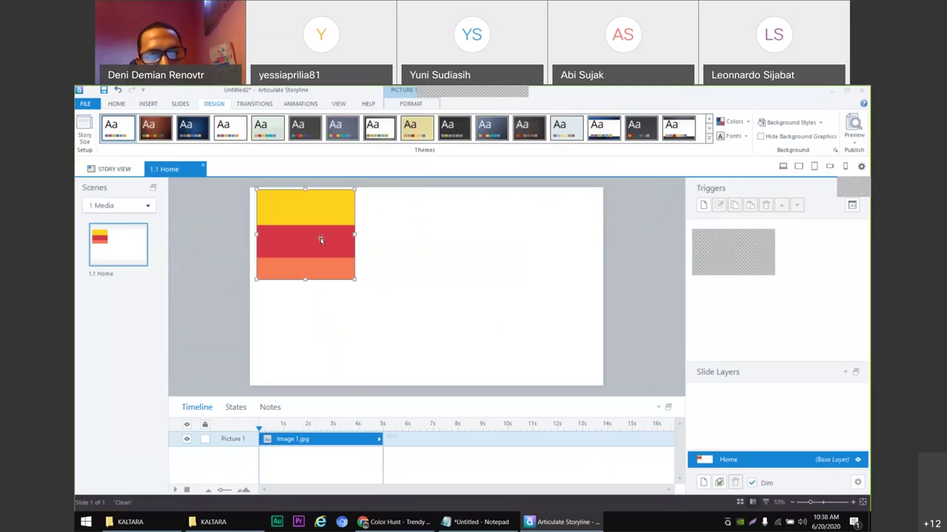
{"action": "left_click", "coordinate": [375, 269]}
{"action": "left_click", "coordinate": [317, 258]}
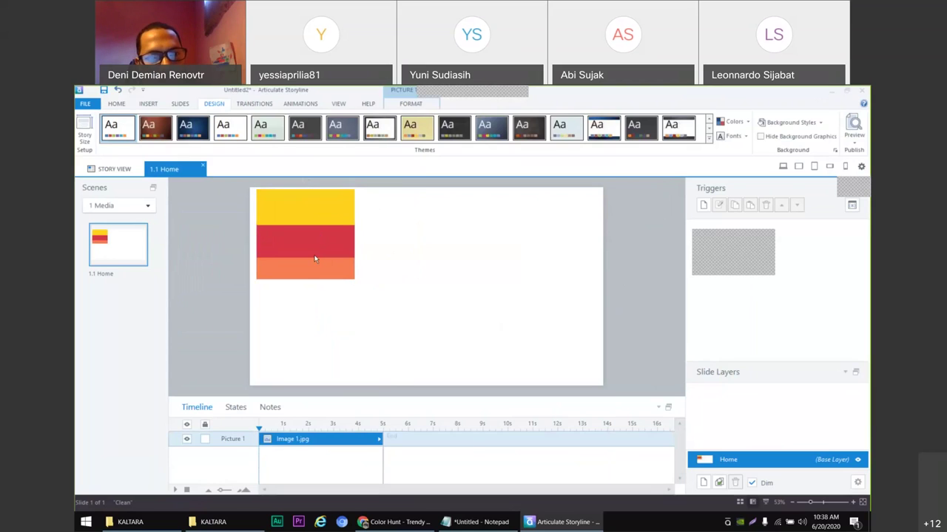
{"action": "left_click", "coordinate": [448, 293]}
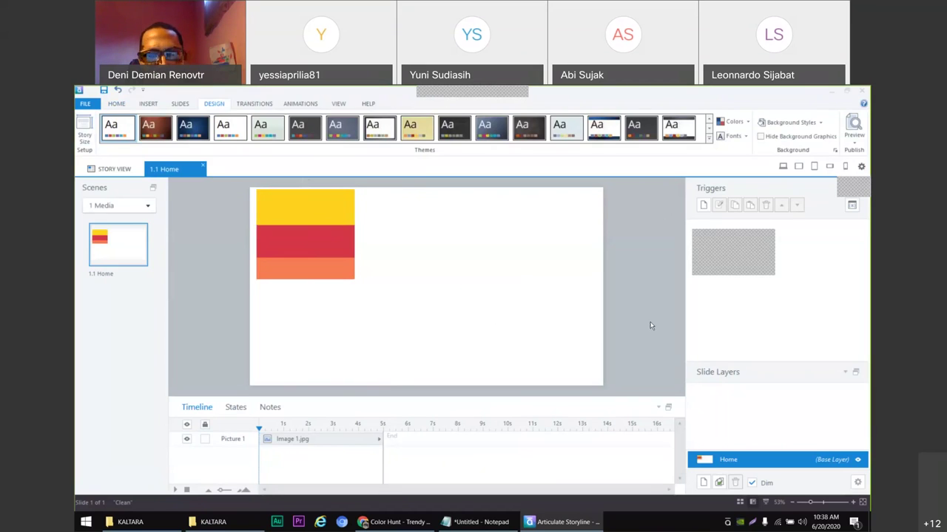
- Format the Home slide's background as a solid fill, sampling the yellow band of the palette picture with the Eyedropper
{"action": "right_click", "coordinate": [623, 232]}
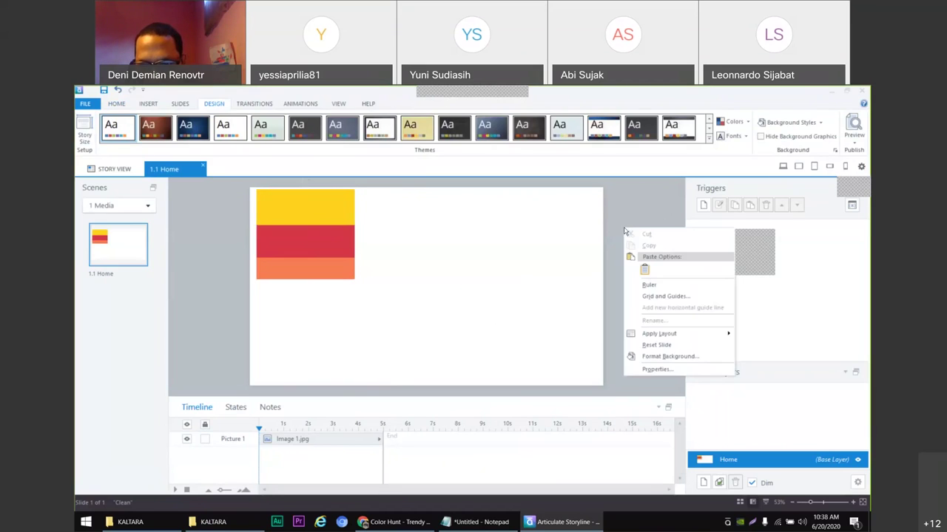
{"action": "left_click", "coordinate": [655, 358]}
{"action": "left_click_drag", "start_coordinate": [485, 138], "coordinate": [764, 130]}
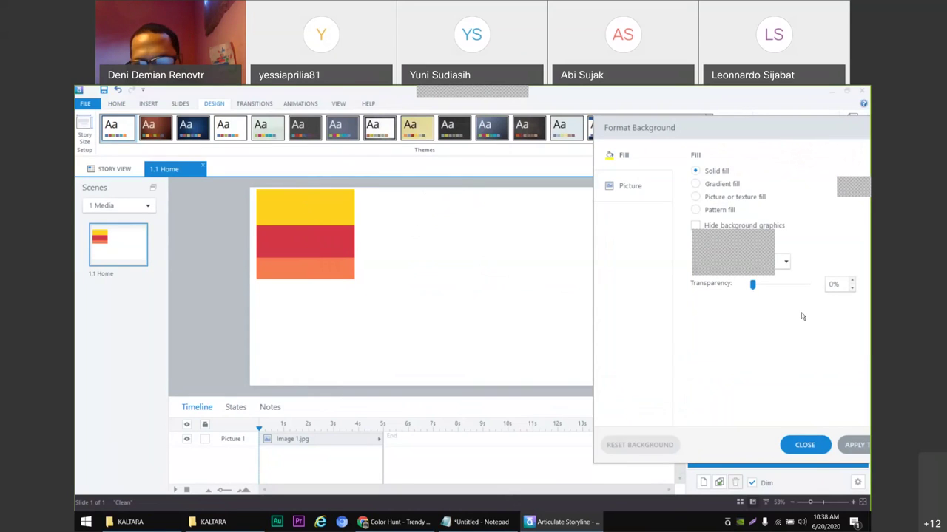
{"action": "left_click", "coordinate": [786, 261]}
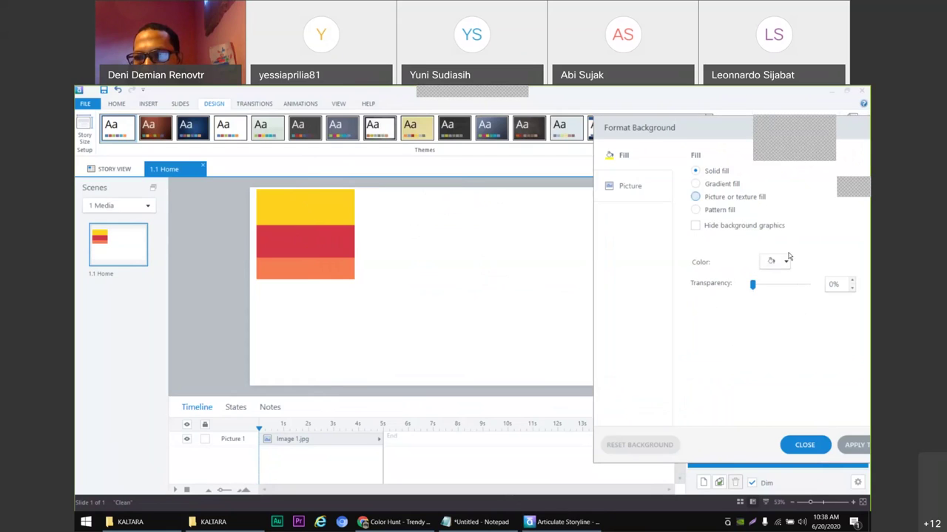
{"action": "left_click", "coordinate": [787, 260]}
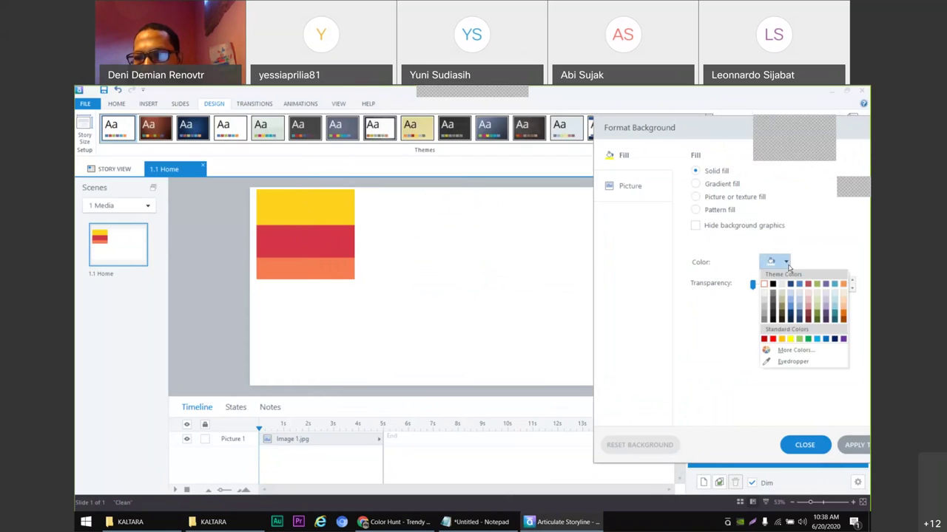
{"action": "left_click", "coordinate": [768, 364]}
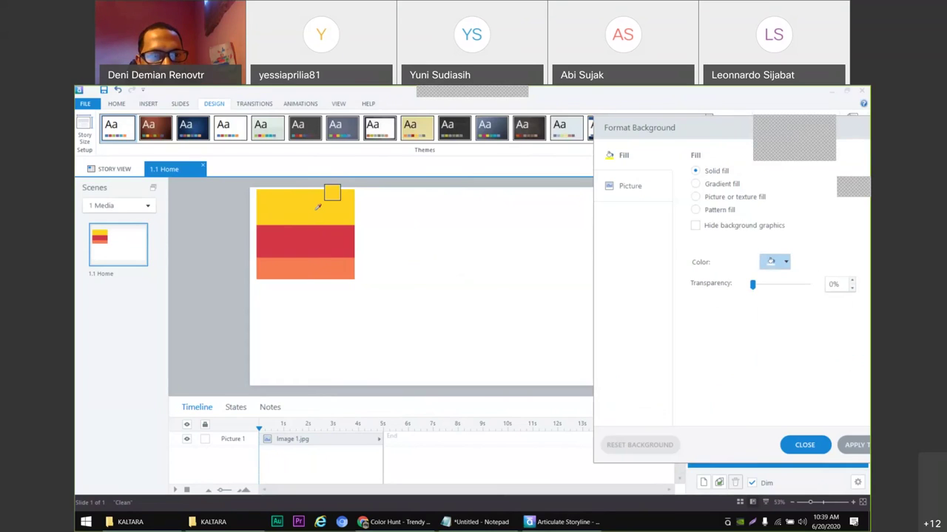
{"action": "left_click", "coordinate": [318, 208]}
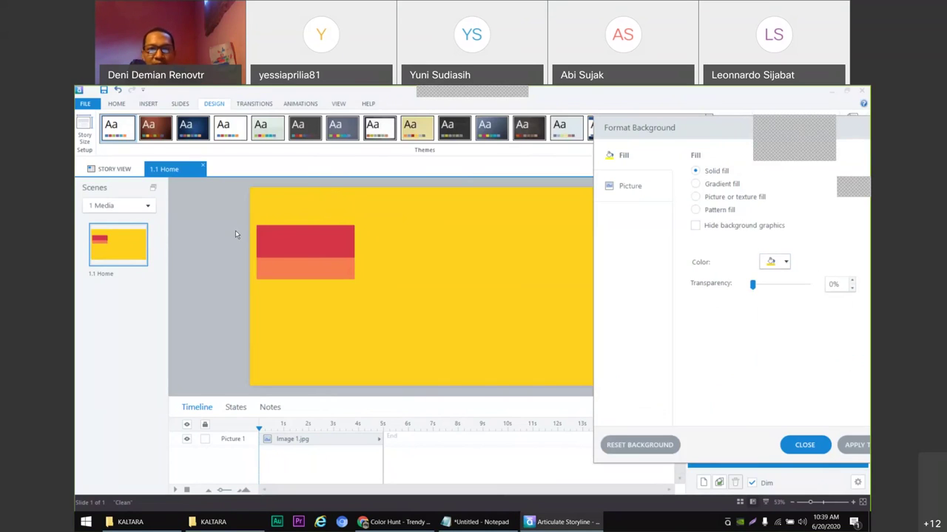
{"action": "left_click", "coordinate": [306, 249]}
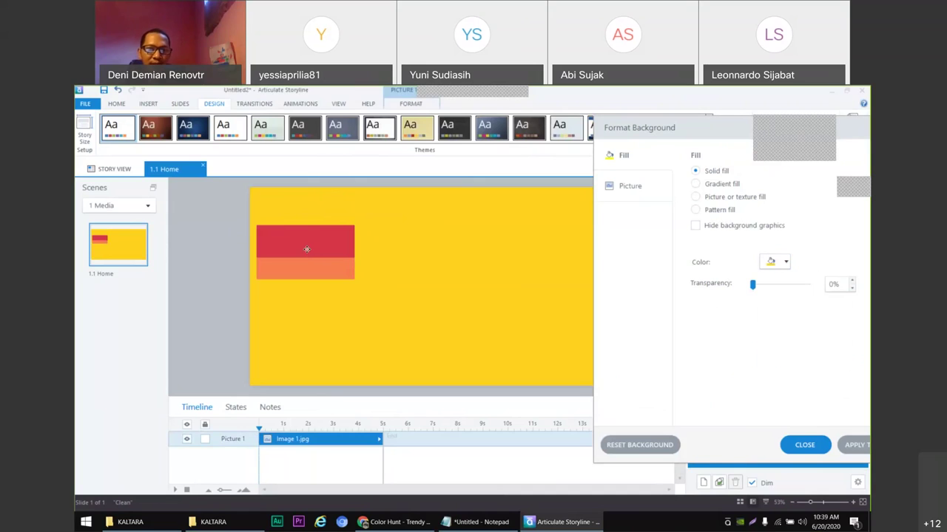